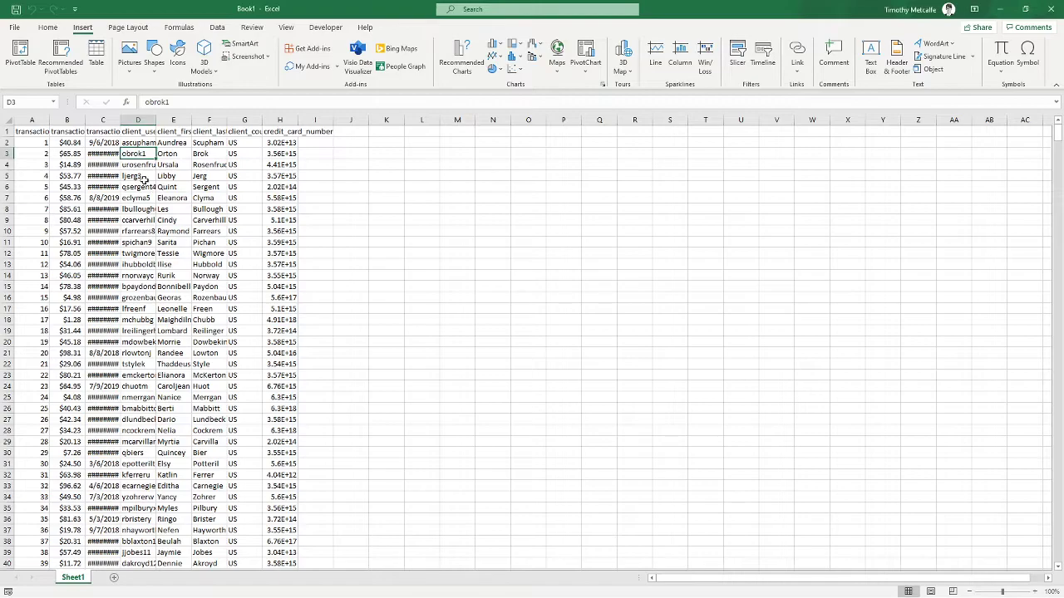
# Step: Look through the transaction records and rename the worksheet as Data
pyautogui.scroll(-7, 228, 264)
pyautogui.scroll(7, 130, 310)
pyautogui.doubleClick(75, 578)
pyautogui.write('Data')
pyautogui.press('Return')
# Step: Format the transaction data A1:H1001 as a table with headers, using a black banded light table style
pyautogui.click(48, 29)
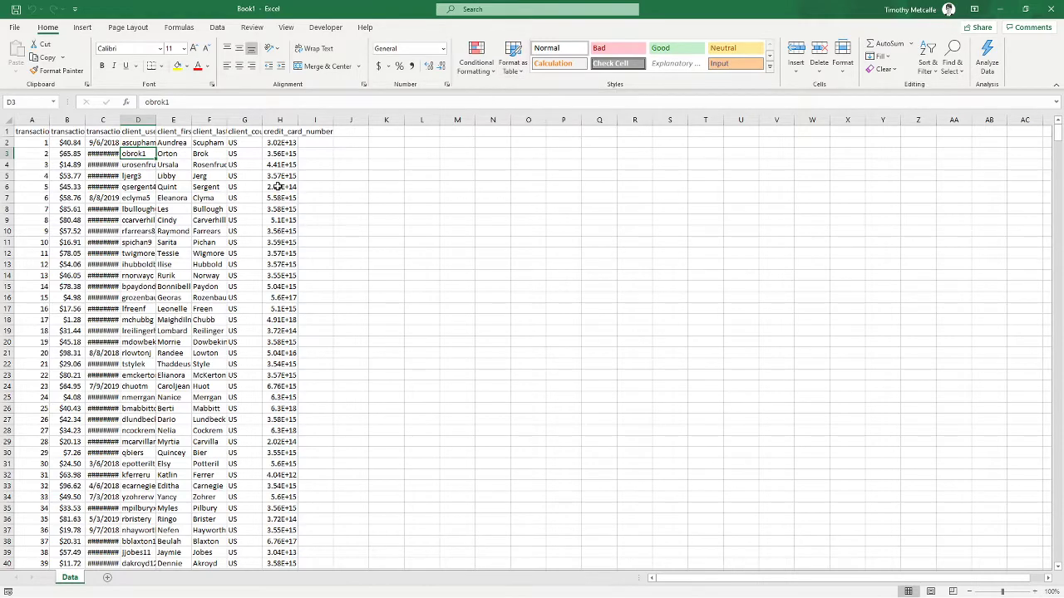
pyautogui.moveTo(285, 131); pyautogui.dragTo(40, 134)
pyautogui.click(42, 142)
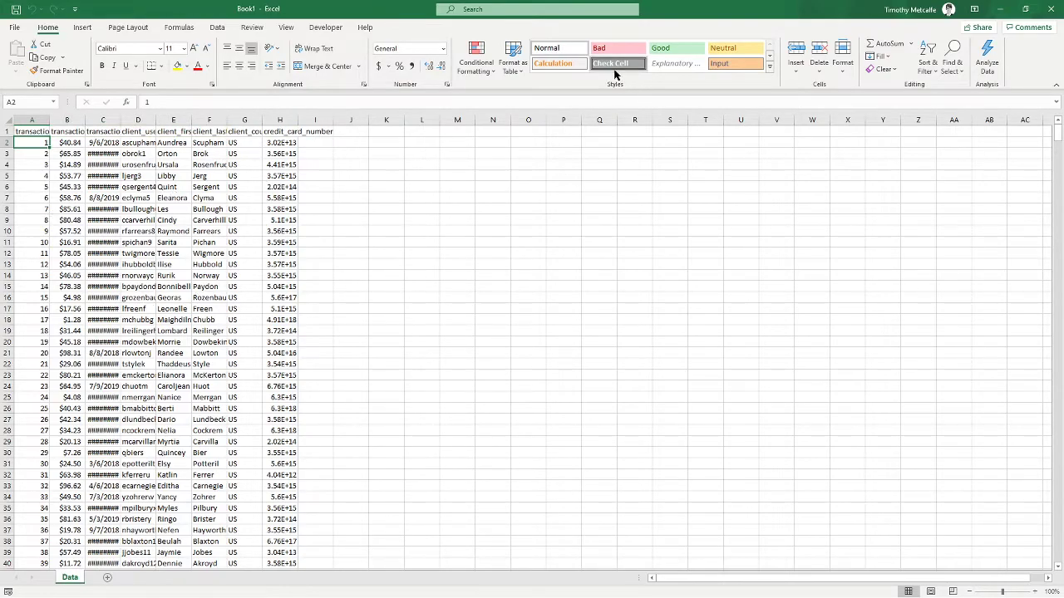
pyautogui.click(513, 58)
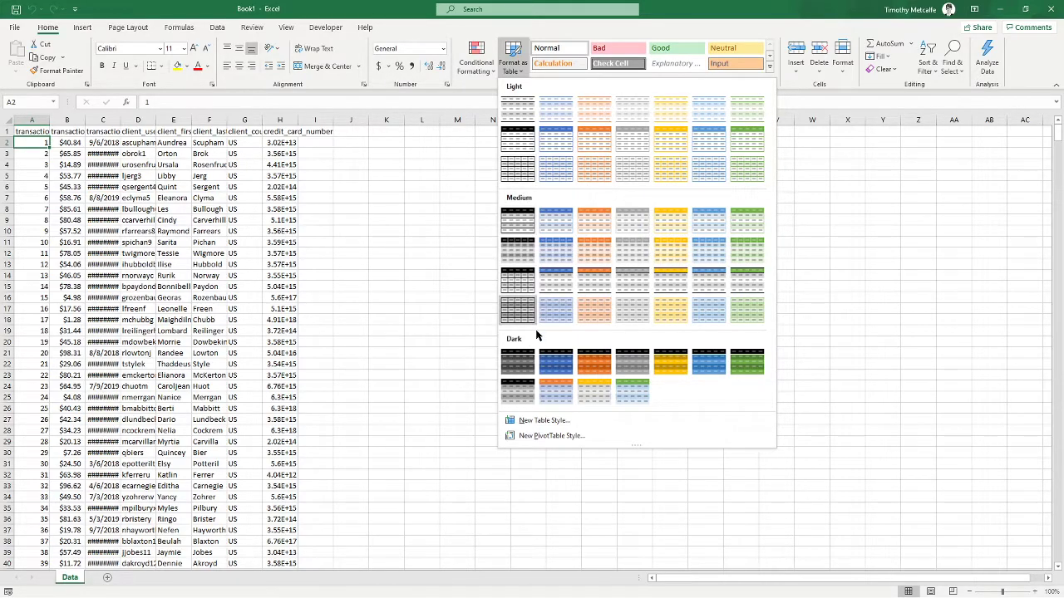
pyautogui.click(513, 144)
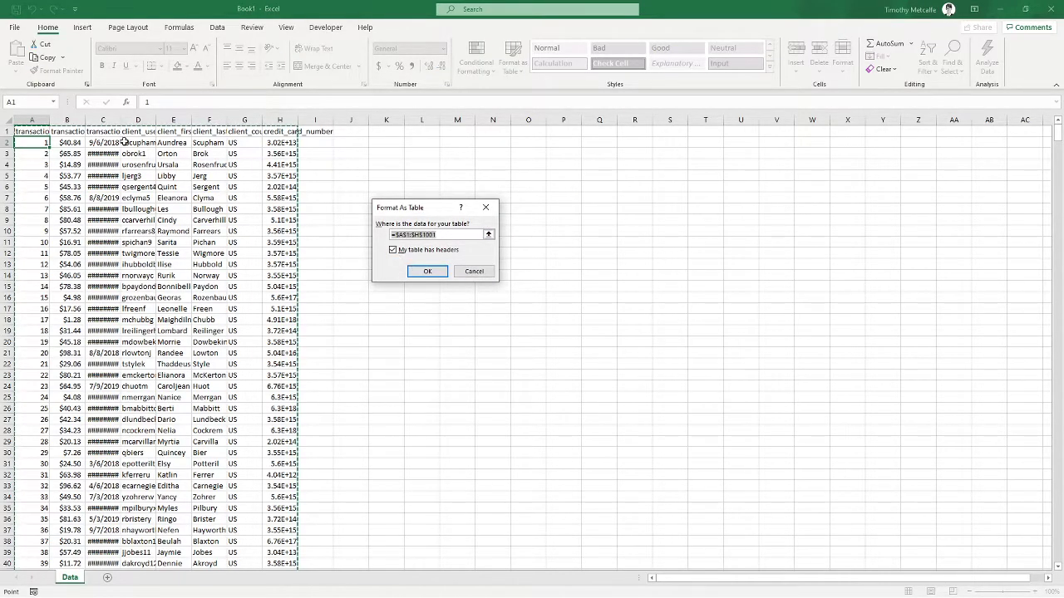
pyautogui.click(427, 272)
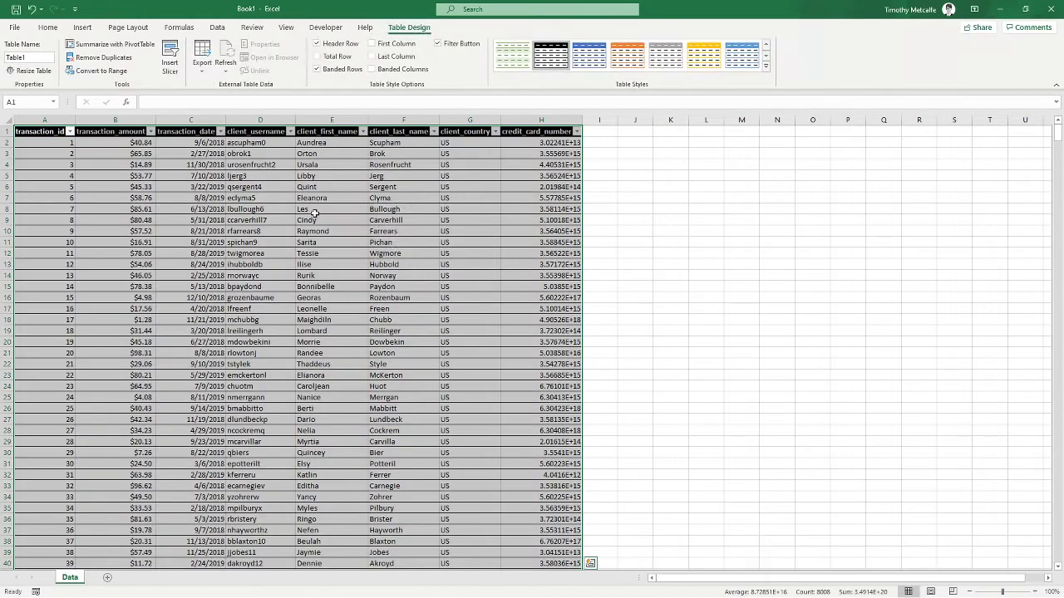
pyautogui.click(253, 167)
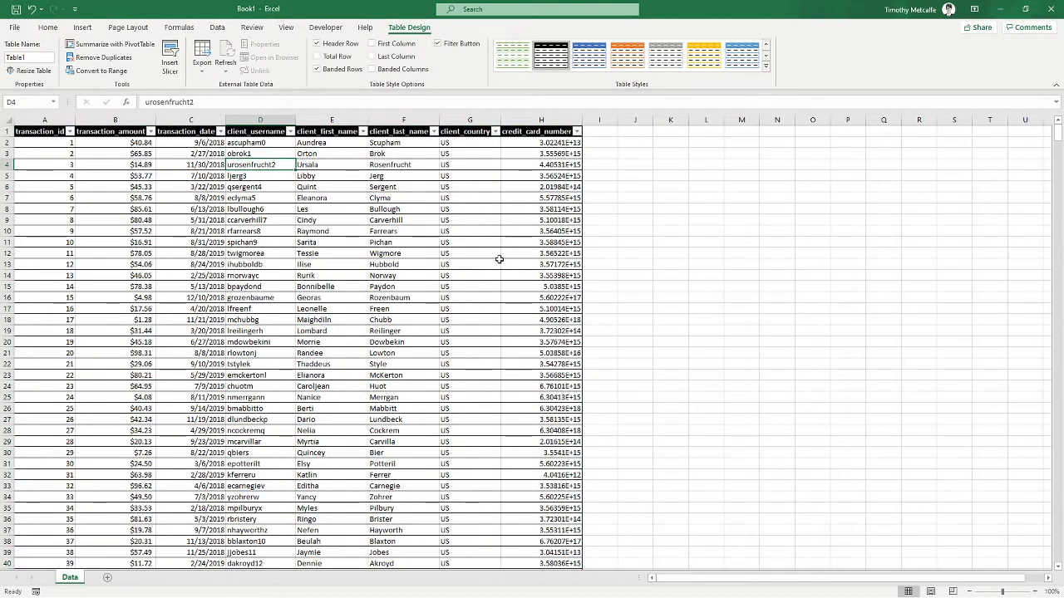
# Step: Create a PivotTable from Table1 and place it on a new worksheet
pyautogui.click(137, 143)
pyautogui.moveTo(137, 143)
pyautogui.mouseDown()
pyautogui.moveTo(137, 162)
pyautogui.moveTo(145, 145)
pyautogui.mouseUp()
pyautogui.click(170, 144)
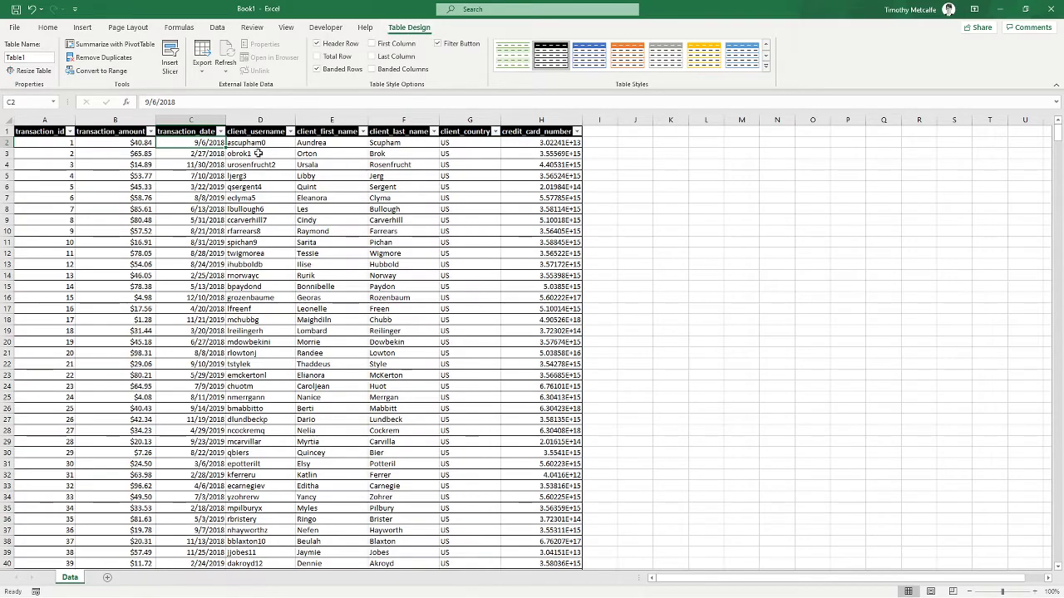
pyautogui.click(90, 46)
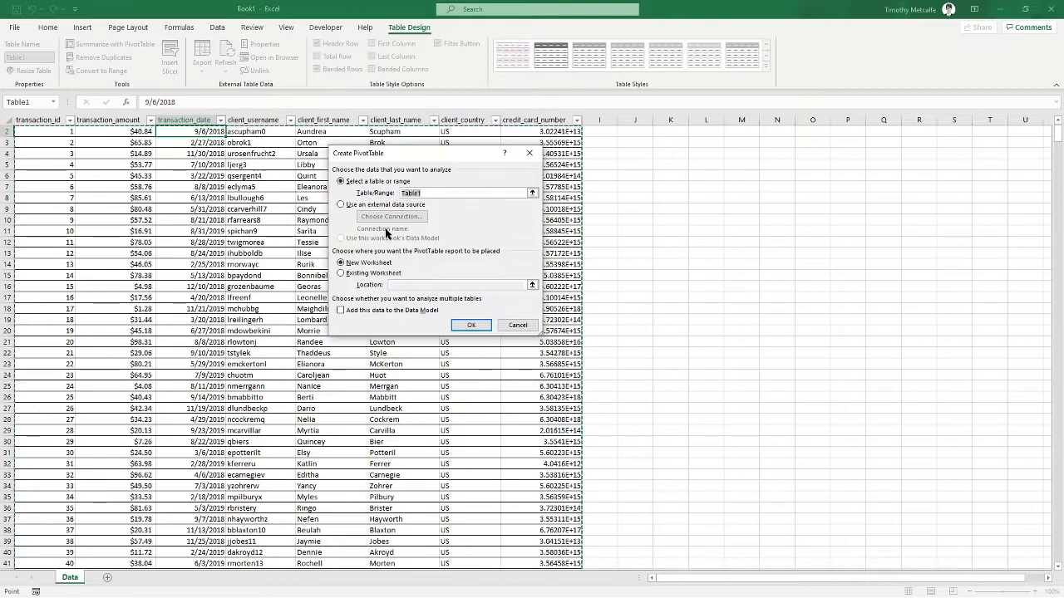
pyautogui.click(355, 275)
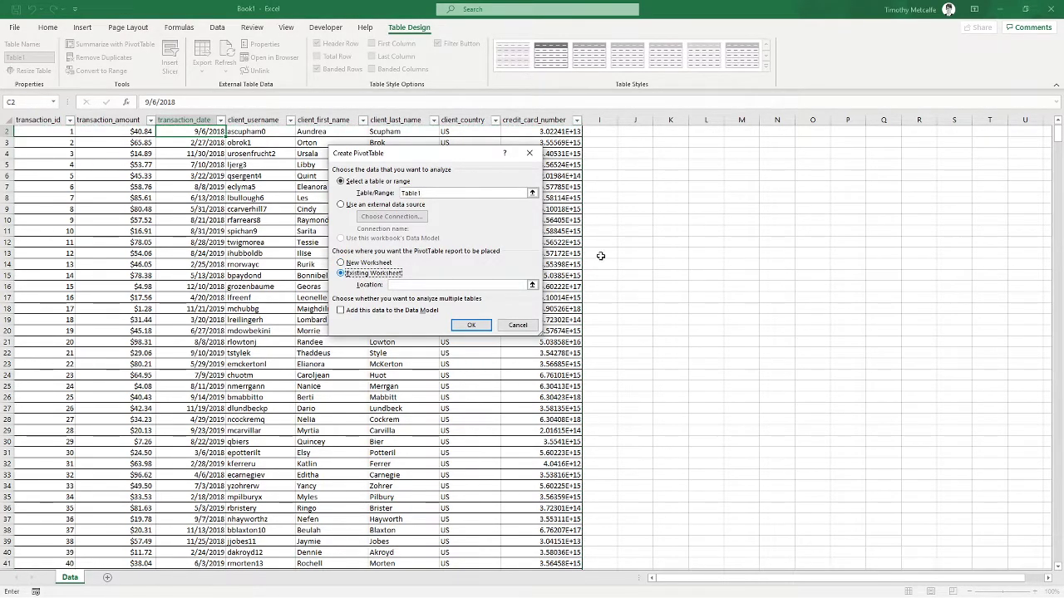
pyautogui.click(748, 187)
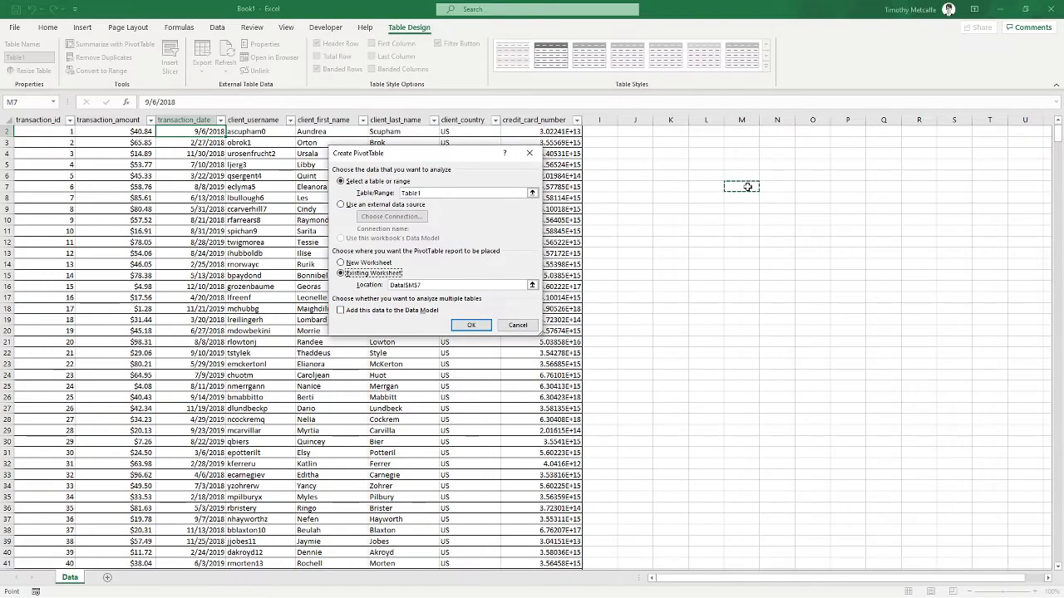
pyautogui.click(689, 171)
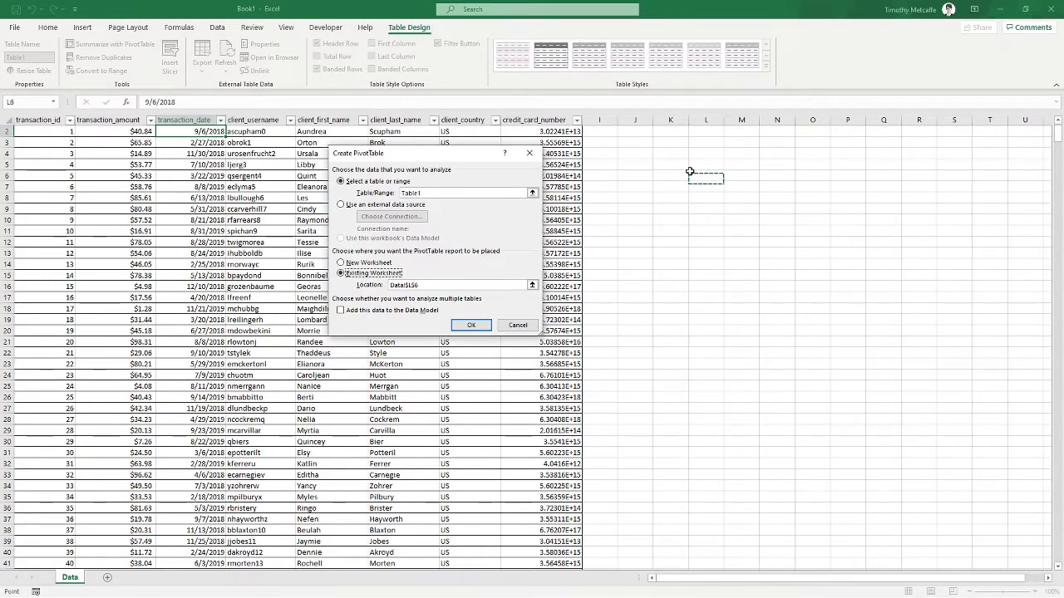
pyautogui.click(342, 263)
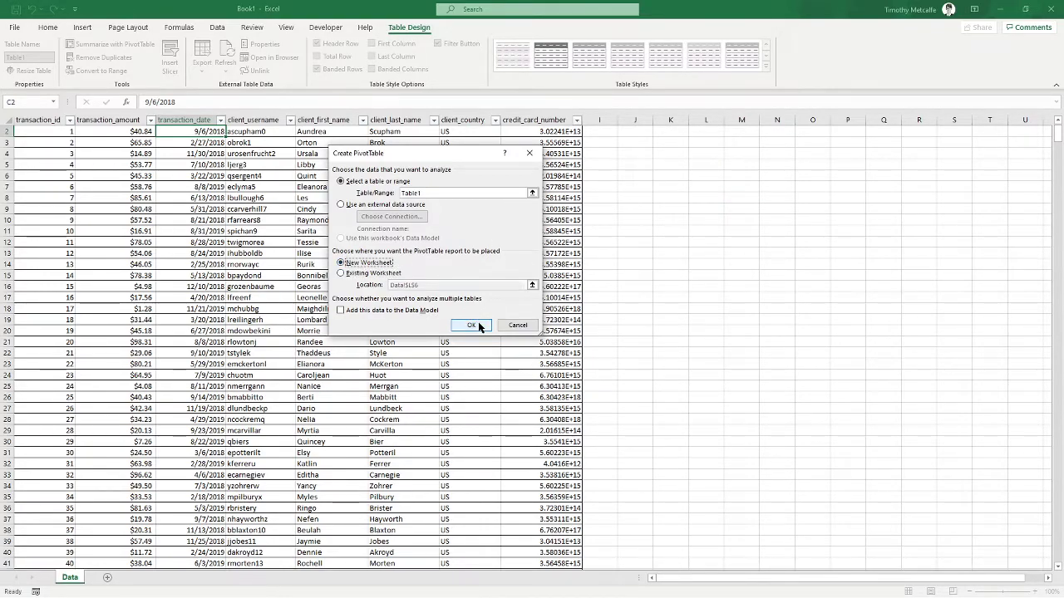
pyautogui.click(477, 323)
# Step: Rename the PivotTable's worksheet as Review
pyautogui.moveTo(80, 581); pyautogui.dragTo(114, 579)
pyautogui.write('Review')
pyautogui.press('Return')
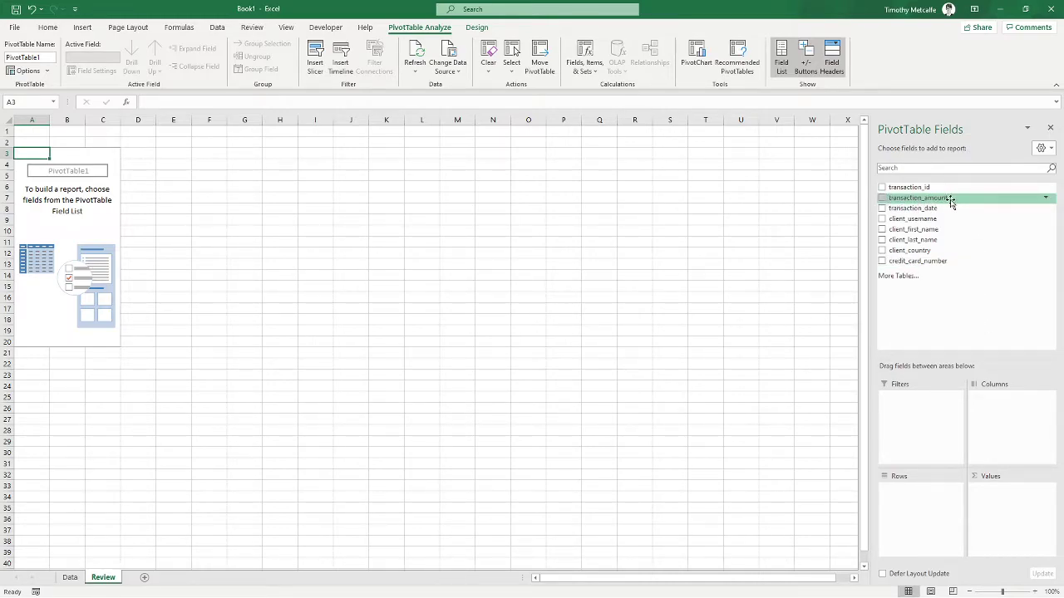
# Step: Add transaction_amount to the PivotTable values as a sum and check it against the transaction_amount column on the Data sheet
pyautogui.moveTo(937, 203); pyautogui.dragTo(989, 517)
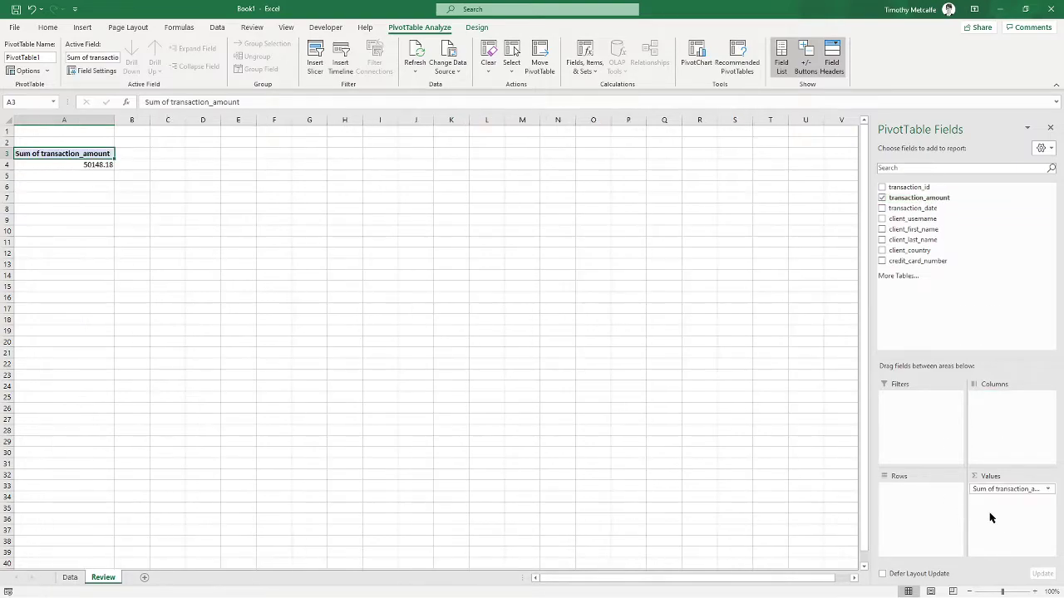
pyautogui.click(103, 165)
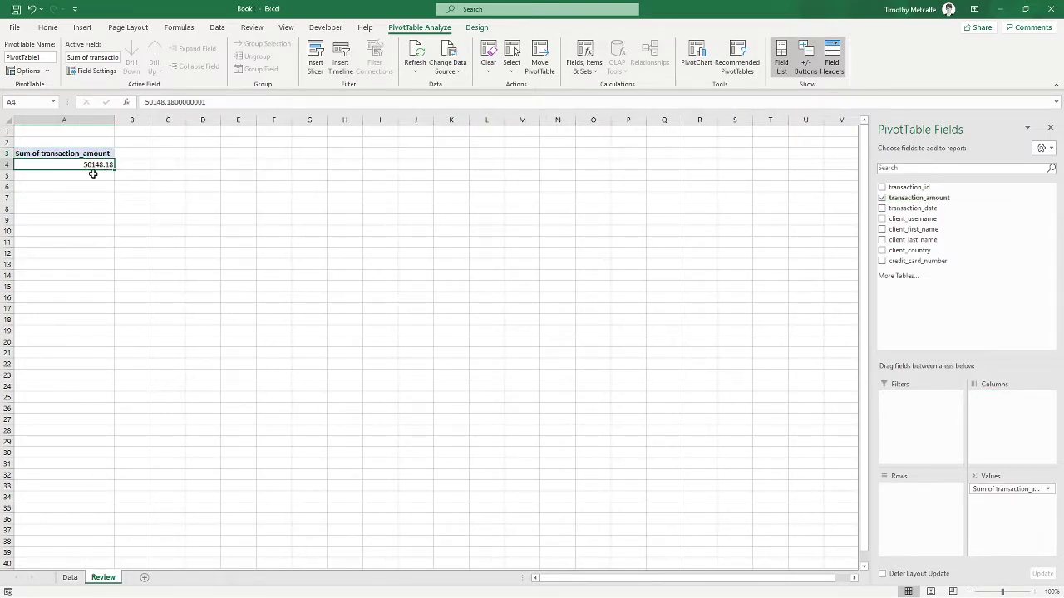
pyautogui.click(70, 578)
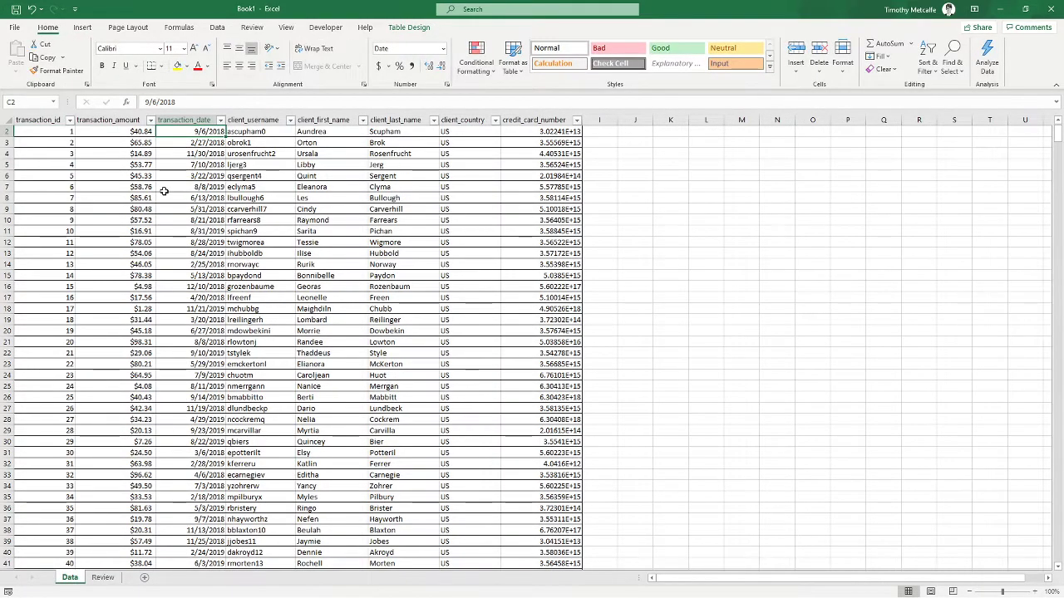
pyautogui.scroll(1, 164, 191)
pyautogui.click(116, 127)
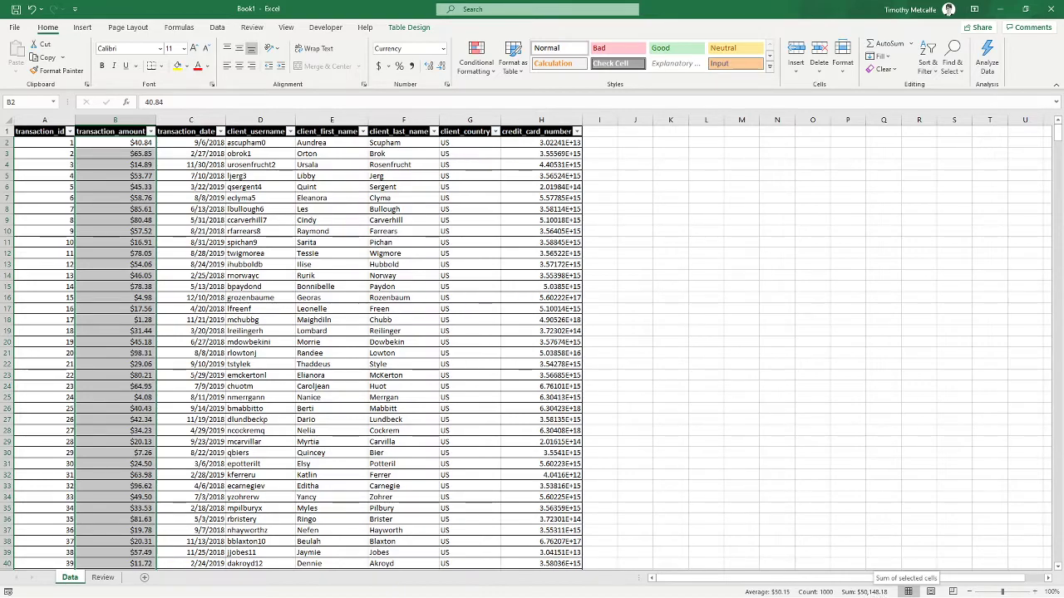
pyautogui.click(93, 577)
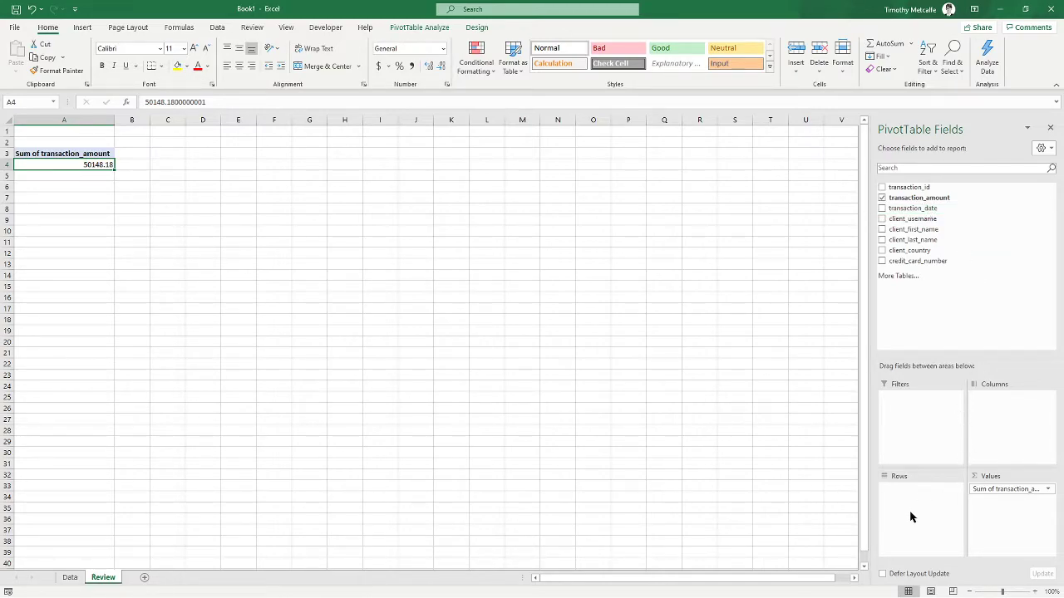
# Step: Add the transaction_date field to the rows of the PivotTable on the Review sheet
pyautogui.moveTo(139, 152); pyautogui.dragTo(153, 154)
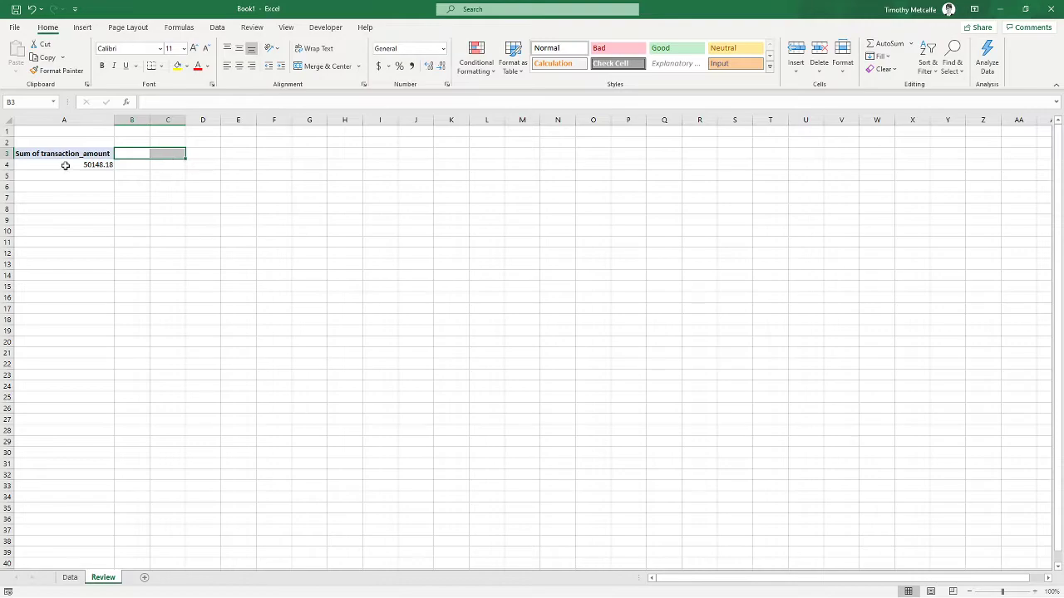
pyautogui.moveTo(64, 163); pyautogui.dragTo(62, 208)
pyautogui.click(100, 164)
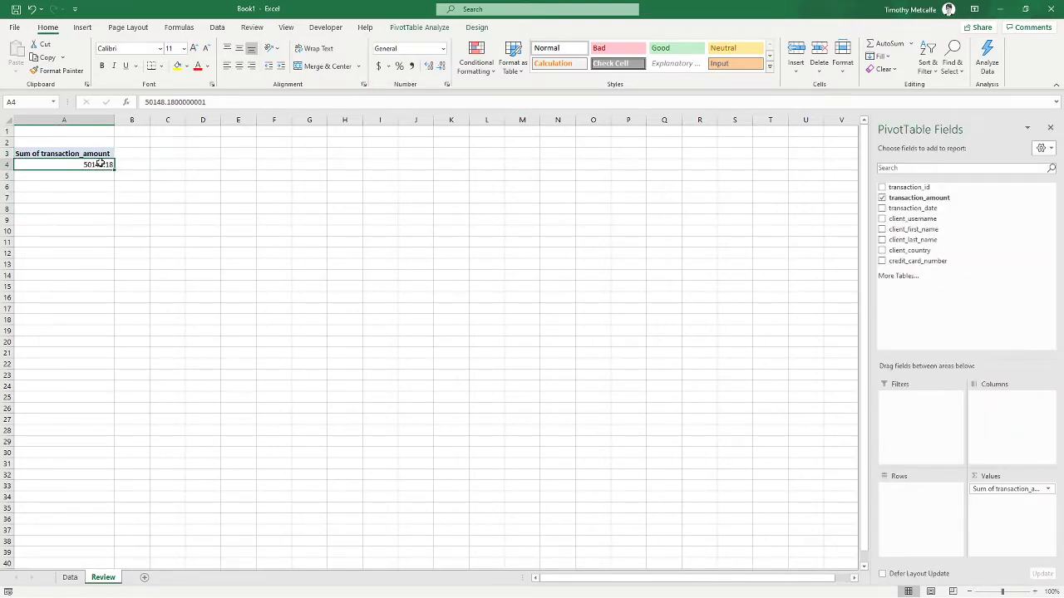
pyautogui.moveTo(931, 214); pyautogui.dragTo(921, 510)
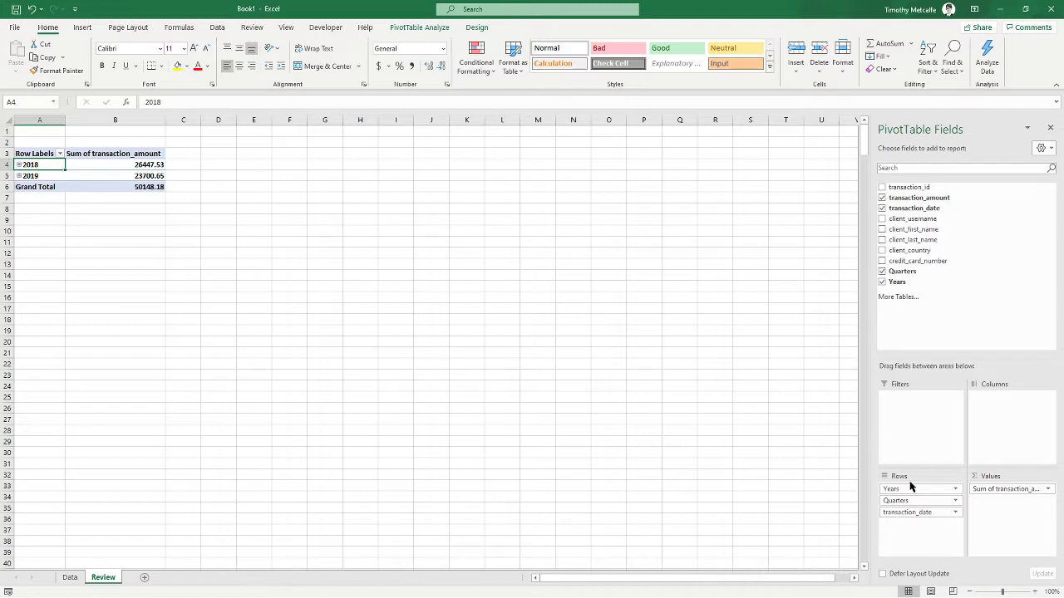
# Step: Expand 2018 and its Qtr1 down to months, and examine the year, quarter and month amounts
pyautogui.click(19, 165)
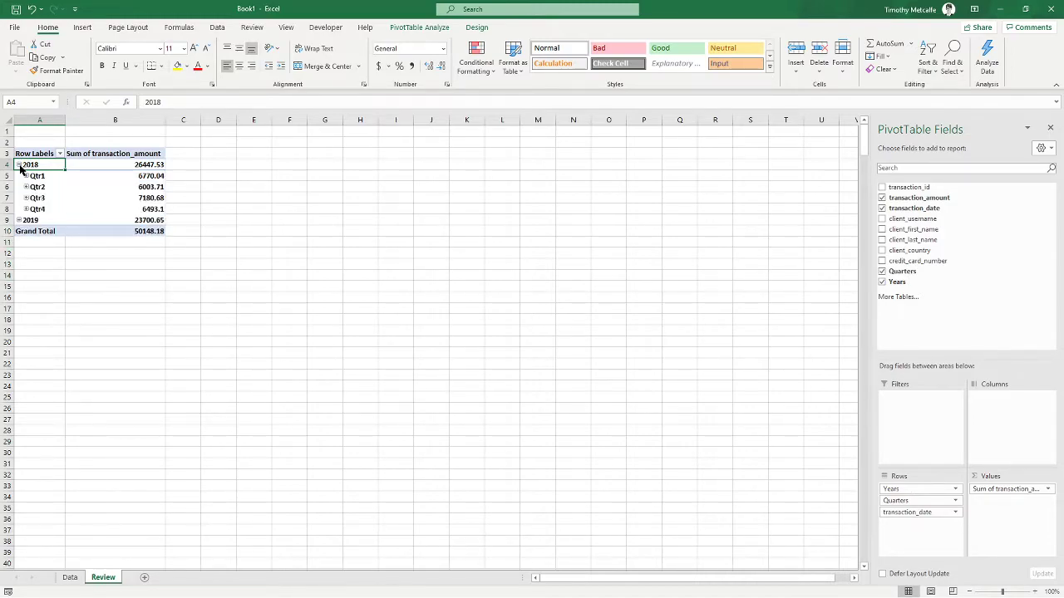
pyautogui.click(26, 177)
pyautogui.click(44, 188)
pyautogui.click(44, 199)
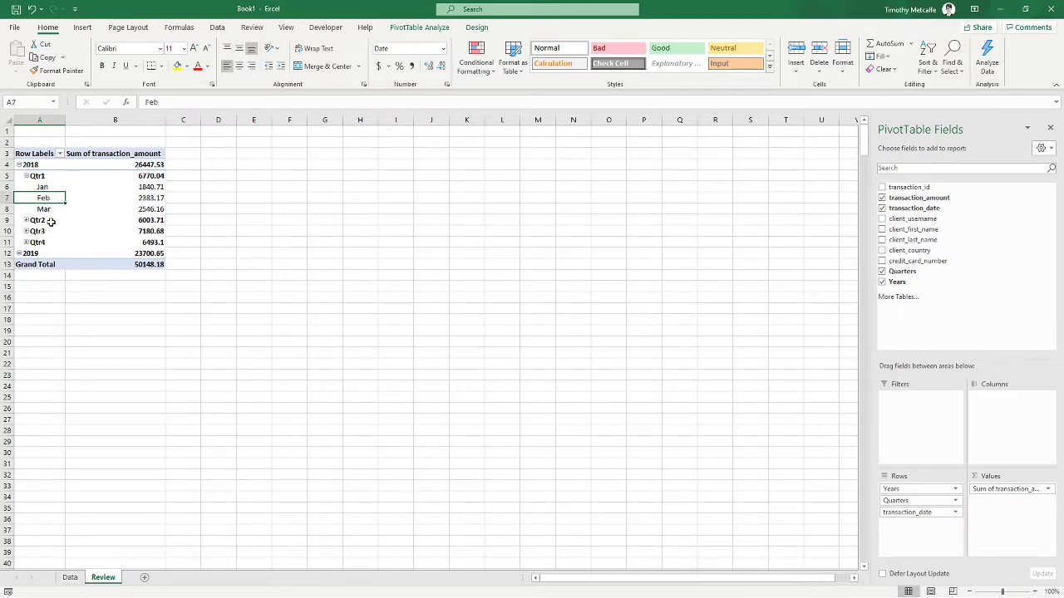
pyautogui.click(26, 221)
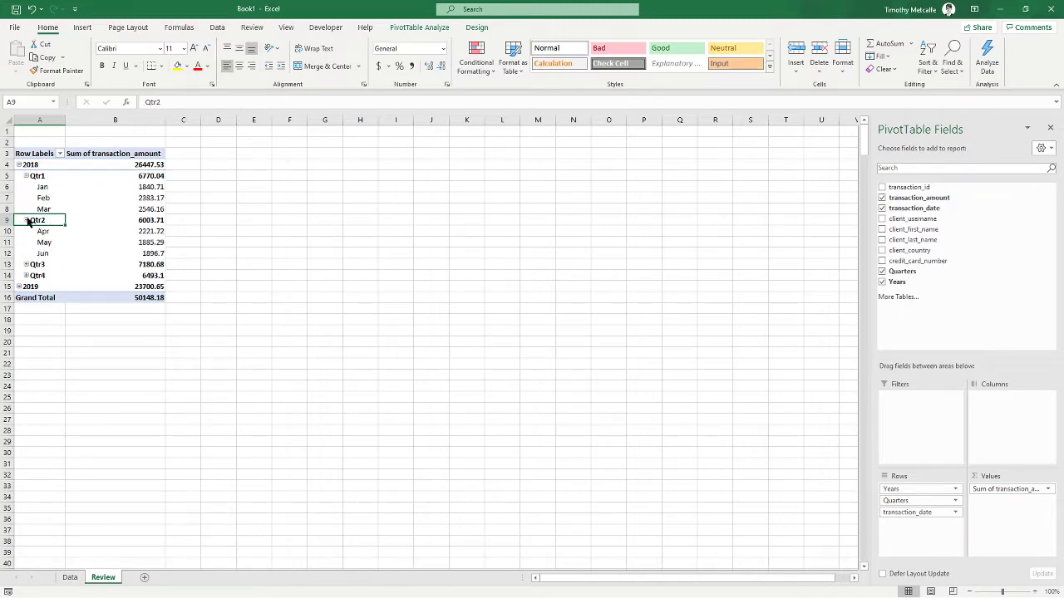
pyautogui.click(27, 220)
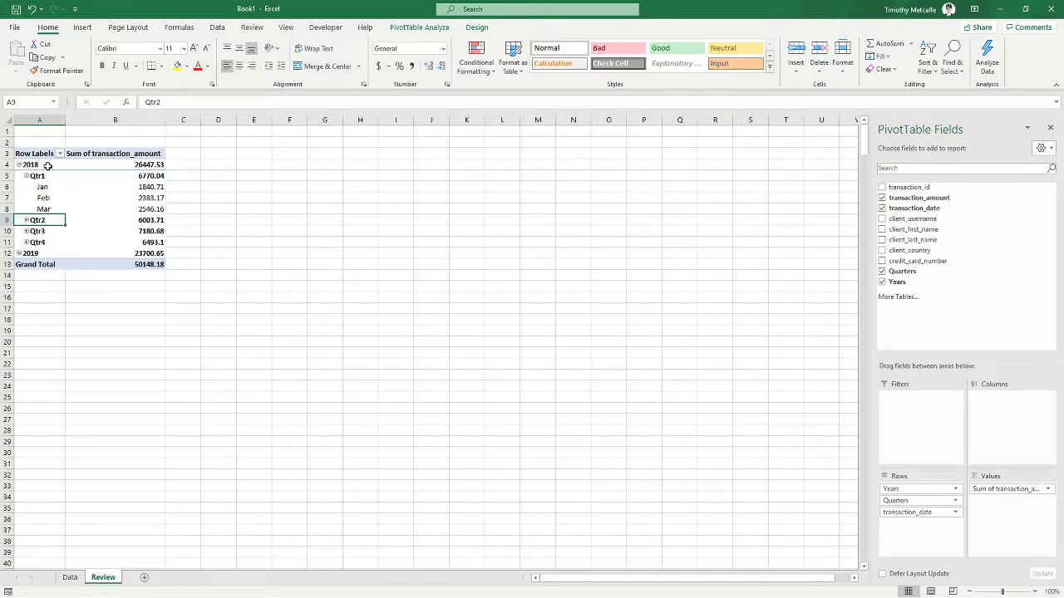
pyautogui.moveTo(48, 166); pyautogui.dragTo(124, 166)
pyautogui.moveTo(52, 176); pyautogui.dragTo(131, 176)
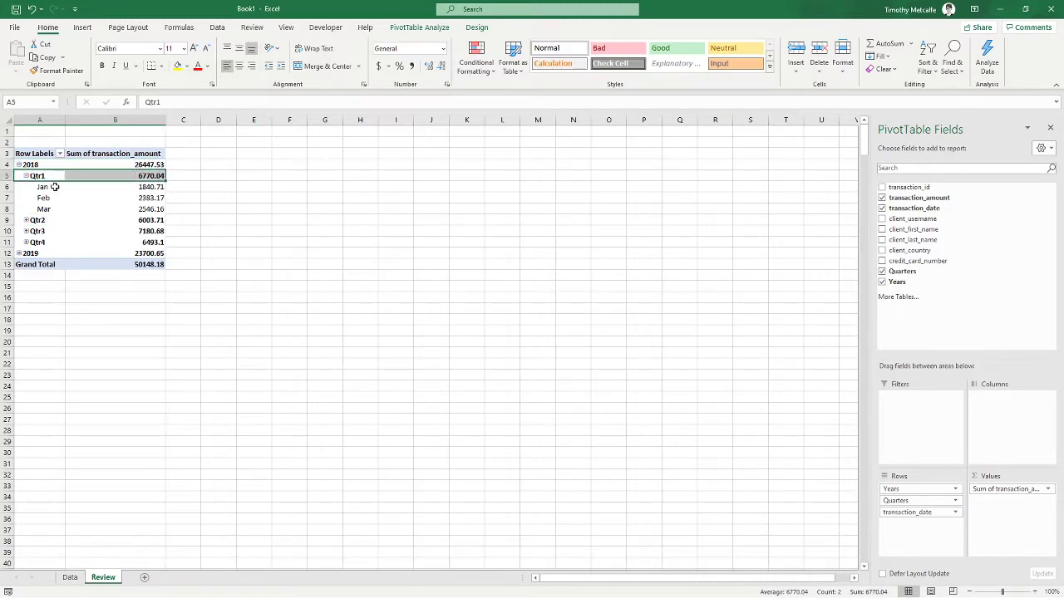
pyautogui.moveTo(54, 187); pyautogui.dragTo(132, 188)
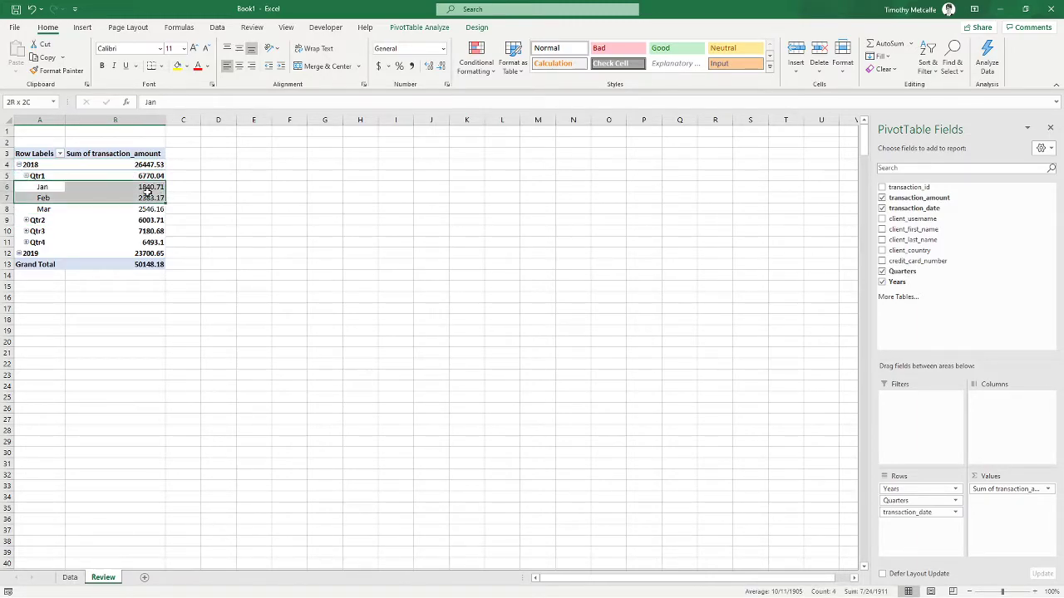
pyautogui.click(43, 188)
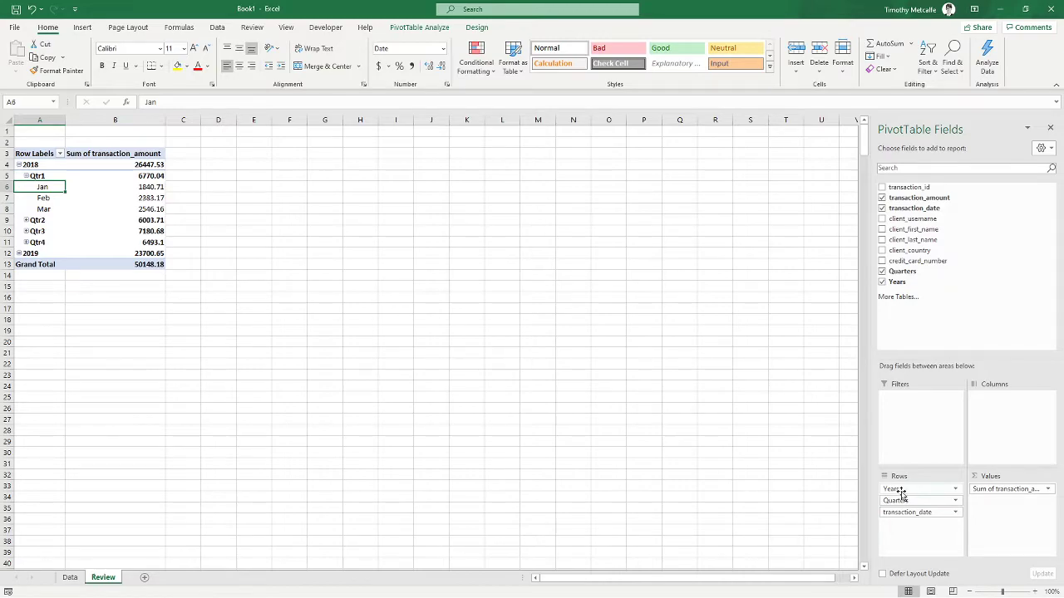
# Step: Move the Years field from the PivotTable's rows to its columns
pyautogui.moveTo(909, 487); pyautogui.dragTo(981, 427)
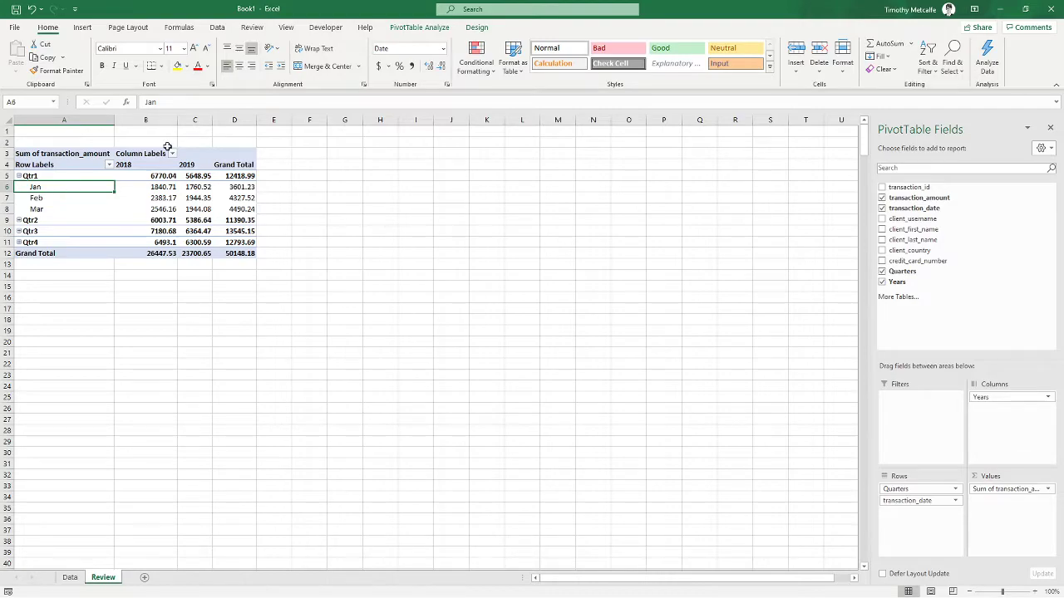
pyautogui.moveTo(133, 164); pyautogui.dragTo(190, 167)
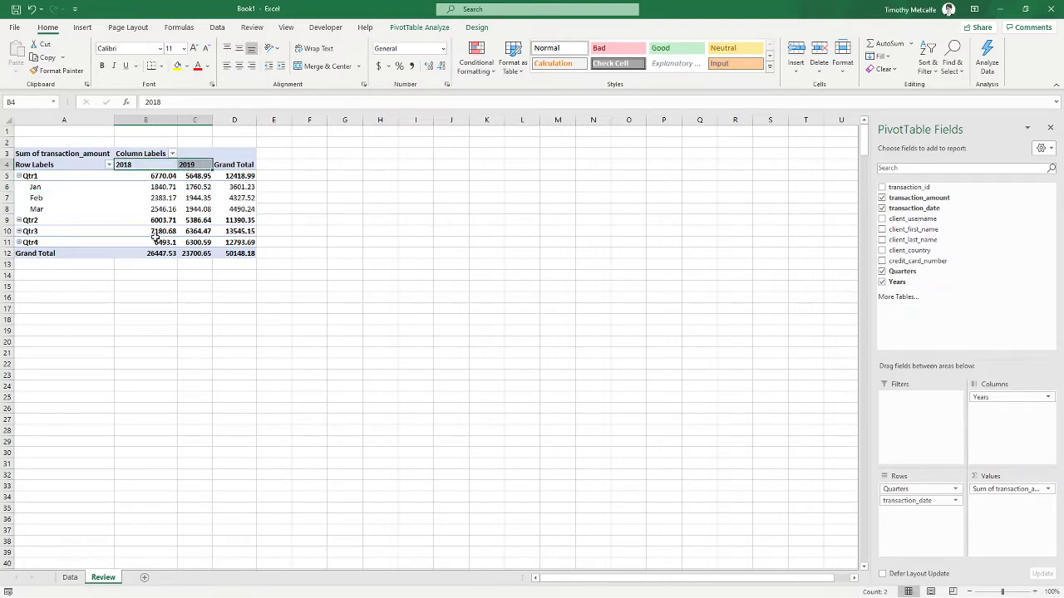
pyautogui.click(69, 175)
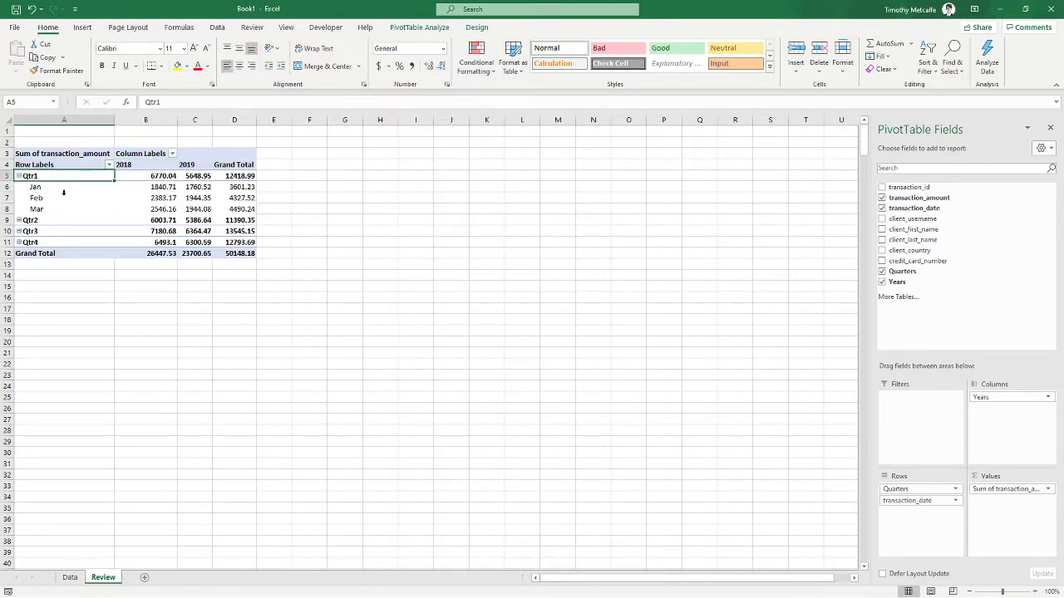
# Step: Regroup the PivotTable's transaction dates by Months and Years only, without Quarters, and move the Years field to the columns
pyautogui.click(41, 188)
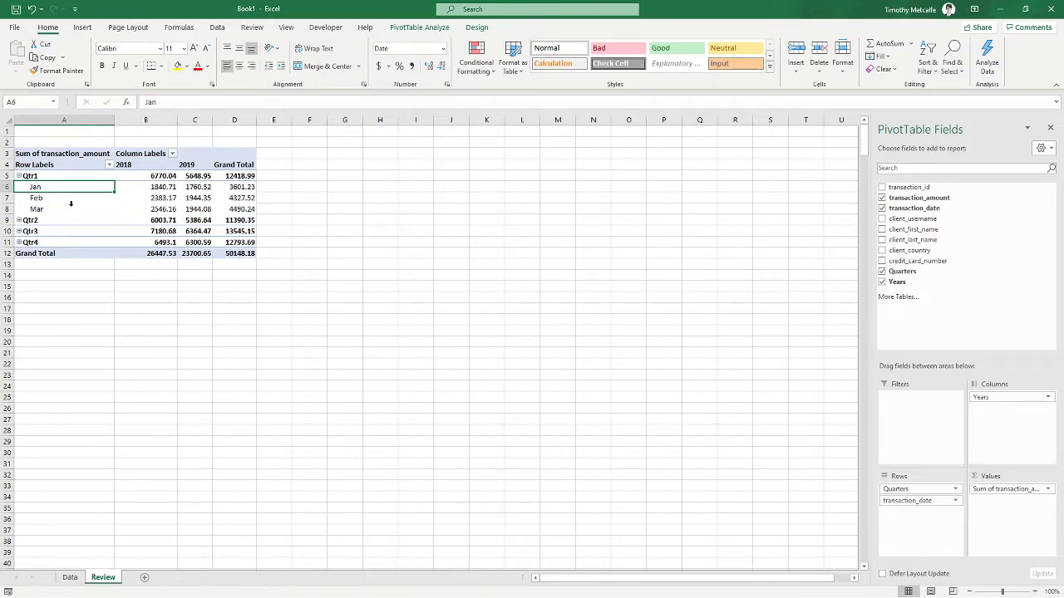
pyautogui.rightClick(66, 188)
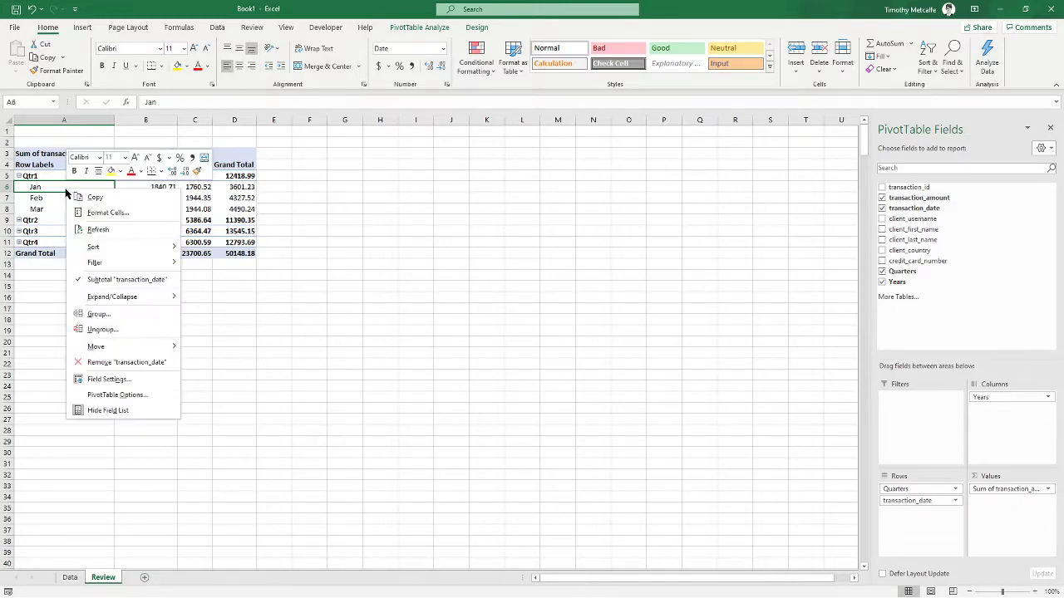
pyautogui.click(99, 314)
pyautogui.click(76, 345)
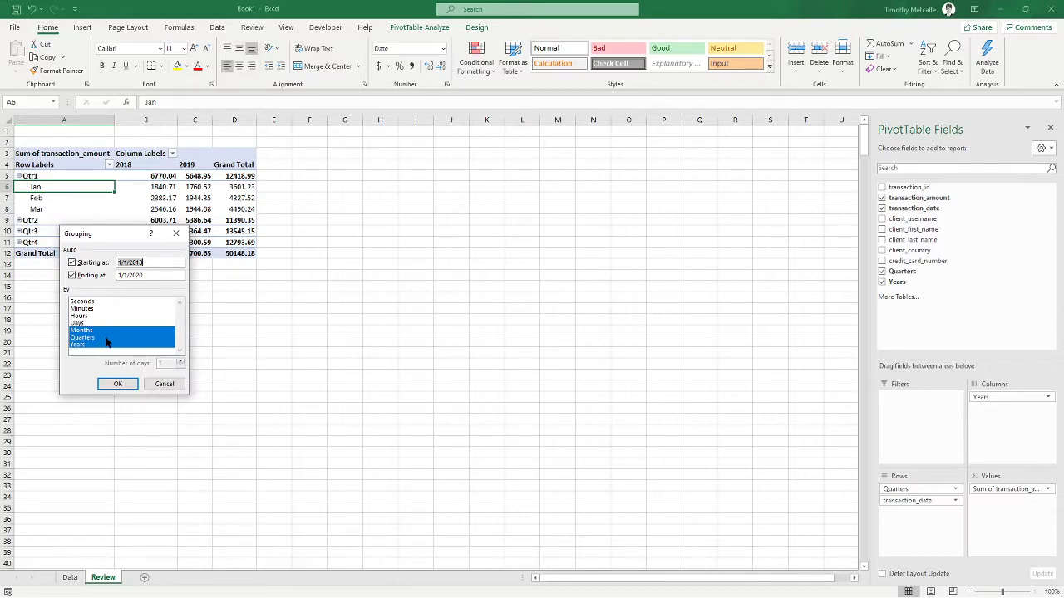
pyautogui.click(96, 337)
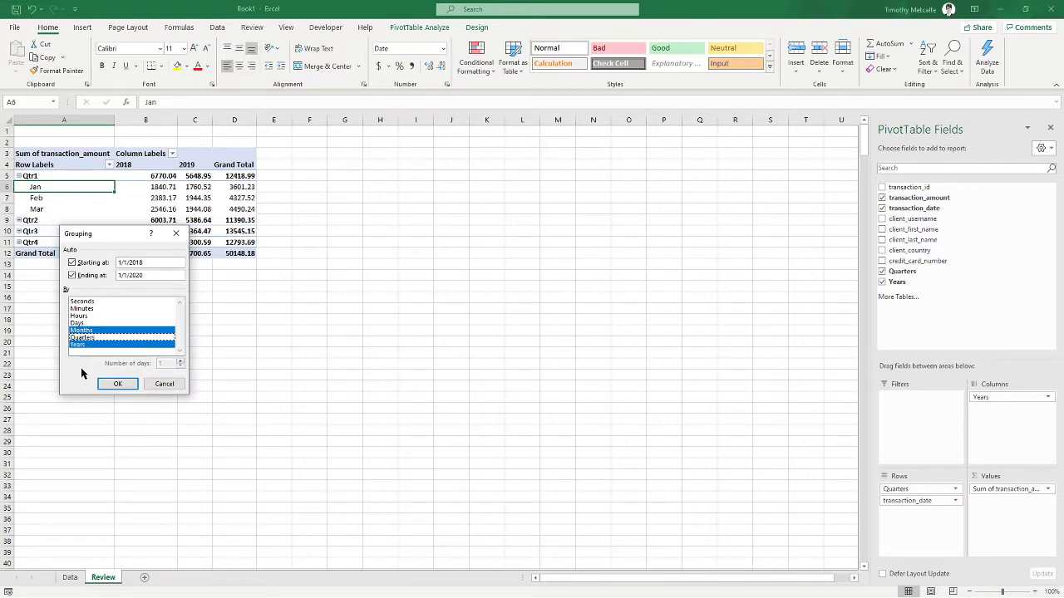
pyautogui.click(103, 383)
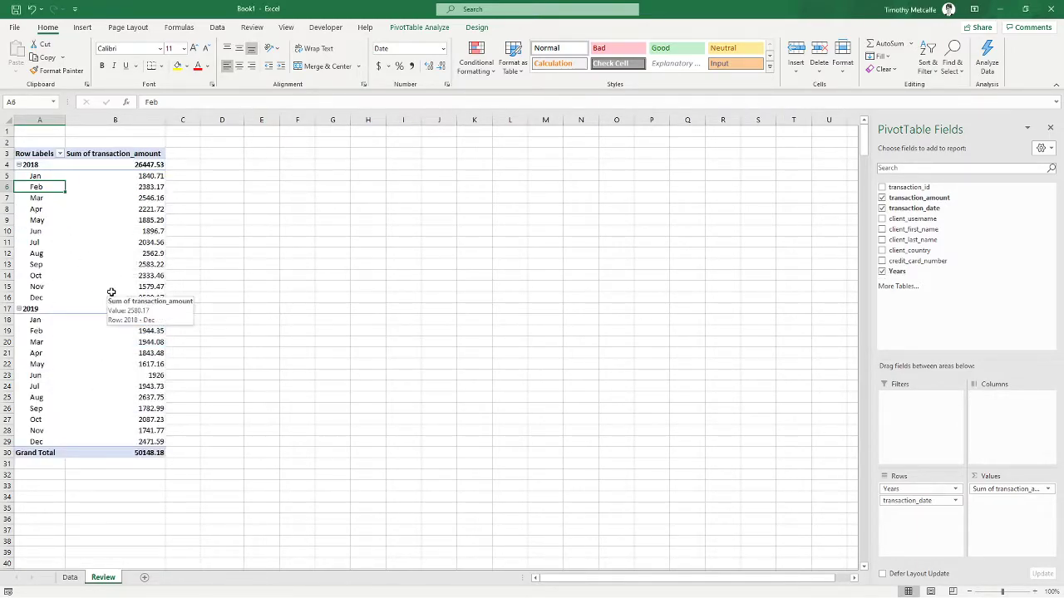
pyautogui.moveTo(924, 489); pyautogui.dragTo(978, 425)
# Step: Examine the month rows against the 2018 and 2019 columns, comparing the transaction amounts across the two years
pyautogui.moveTo(50, 176); pyautogui.dragTo(74, 297)
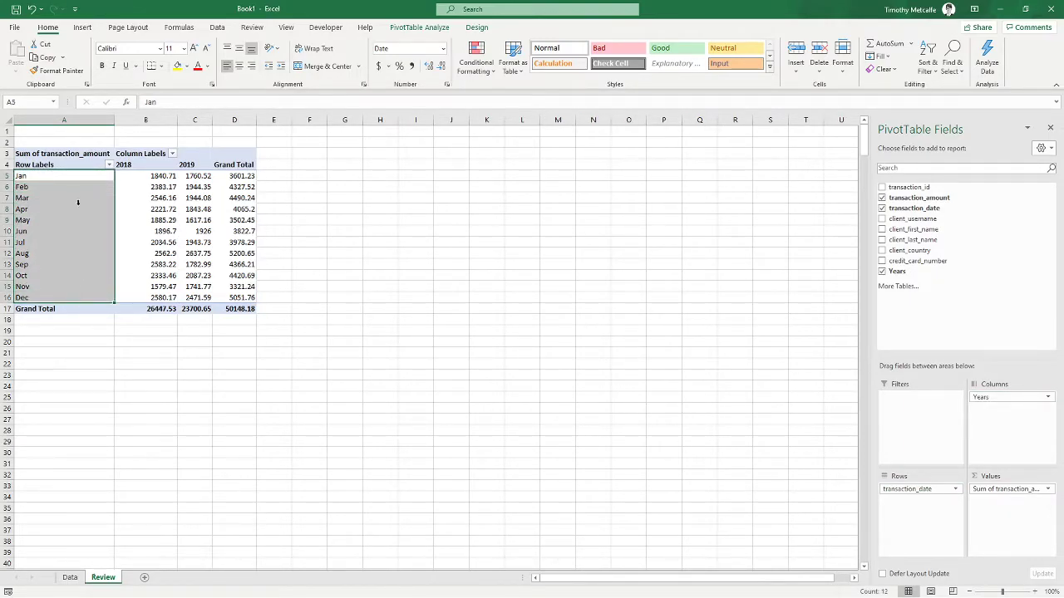
pyautogui.click(133, 162)
pyautogui.click(135, 242)
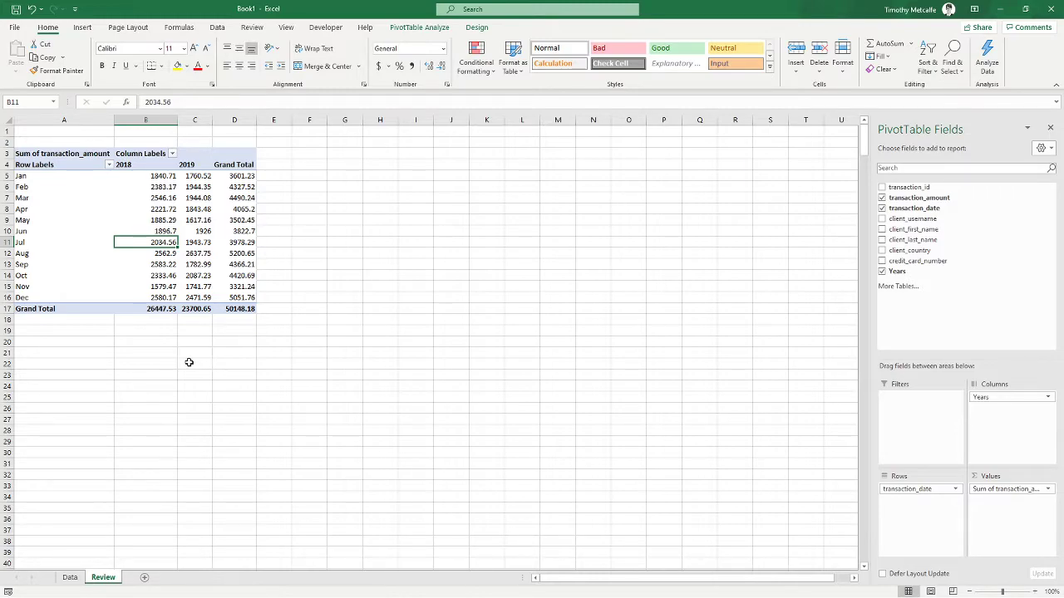
pyautogui.moveTo(64, 175); pyautogui.dragTo(71, 298)
pyautogui.moveTo(152, 165); pyautogui.dragTo(193, 164)
pyautogui.click(68, 177)
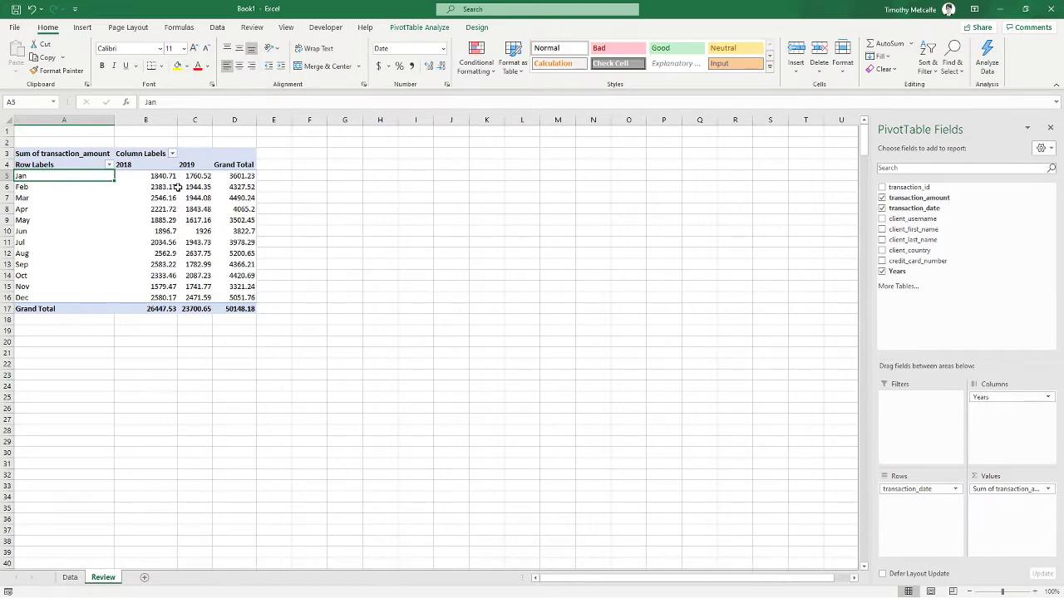
pyautogui.moveTo(166, 255)
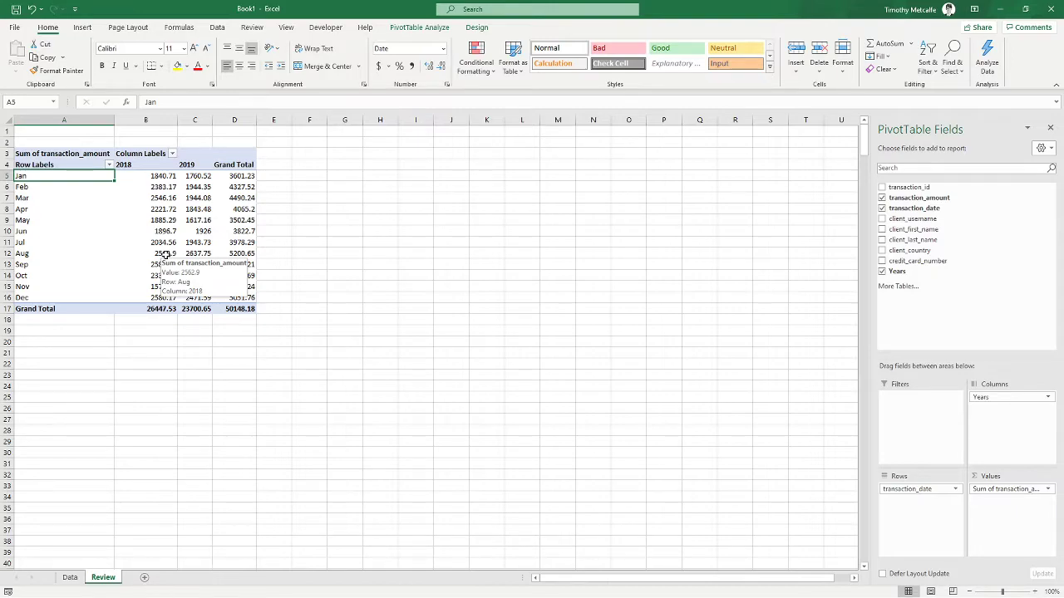
pyautogui.moveTo(153, 196)
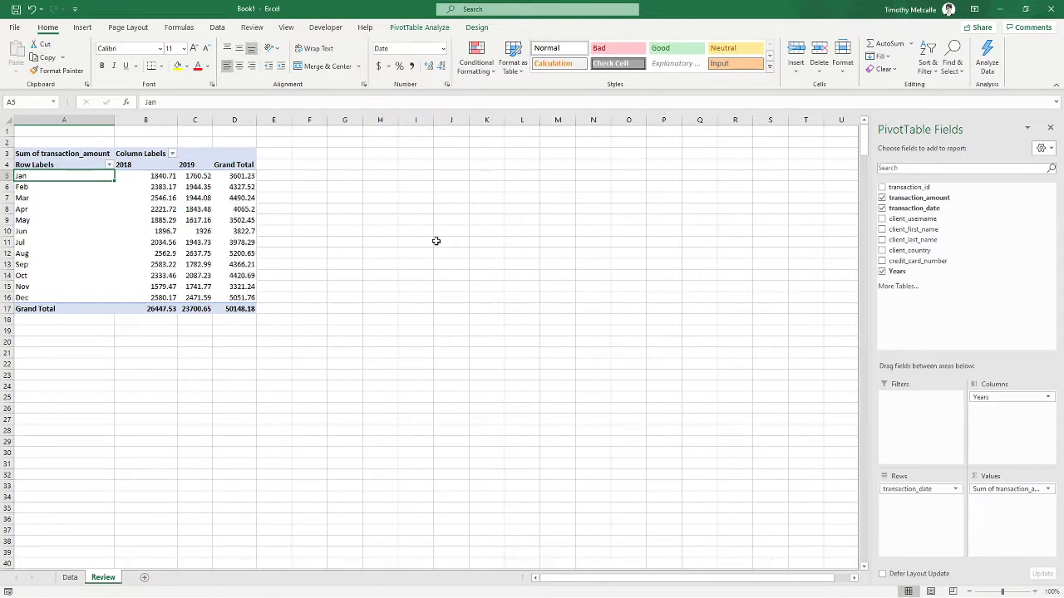
pyautogui.moveTo(142, 175); pyautogui.dragTo(200, 297)
pyautogui.click(166, 222)
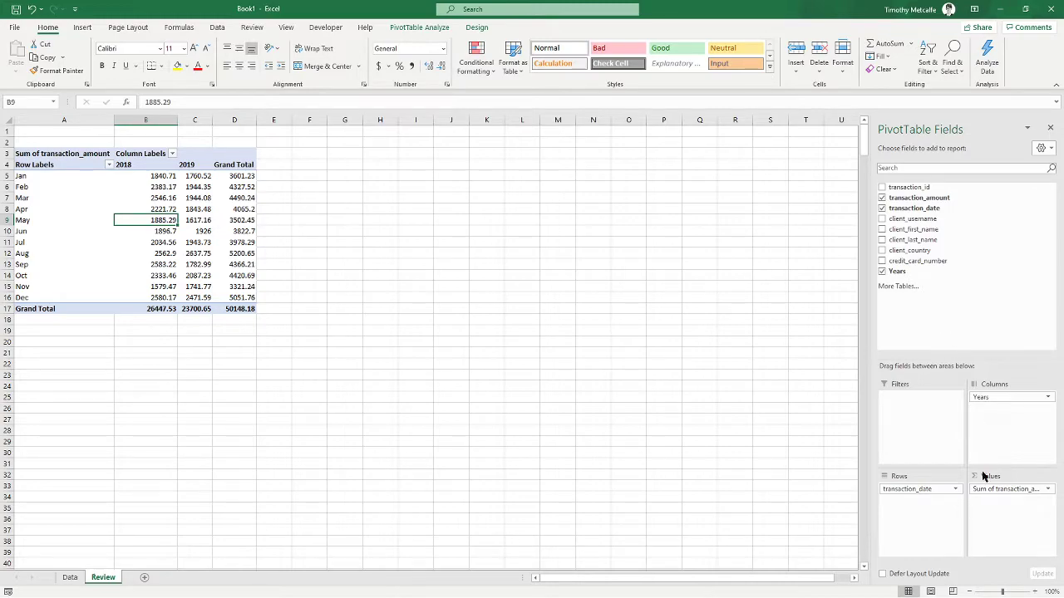
# Step: Give the summed transaction_amount value field the custom name Earnings in its Value Field Settings
pyautogui.click(1049, 490)
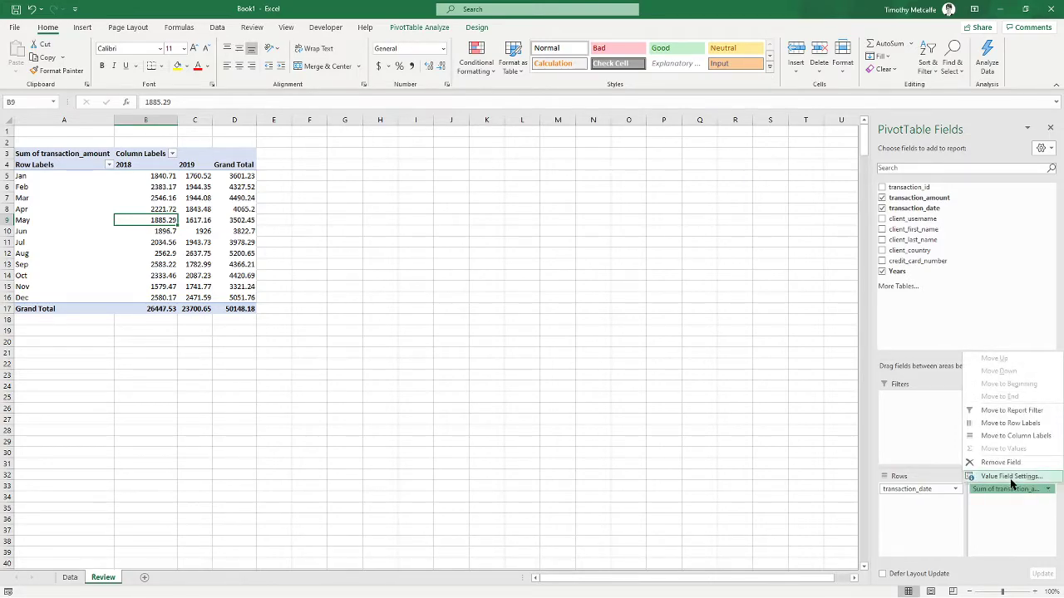
pyautogui.click(1010, 477)
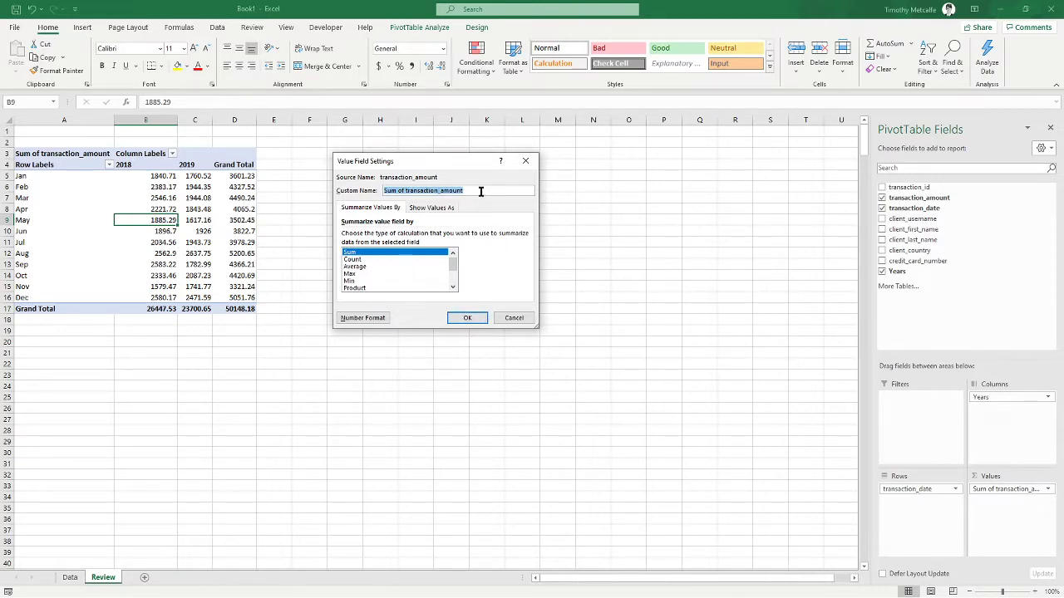
pyautogui.moveTo(470, 190); pyautogui.dragTo(344, 185)
pyautogui.write('Earnings')
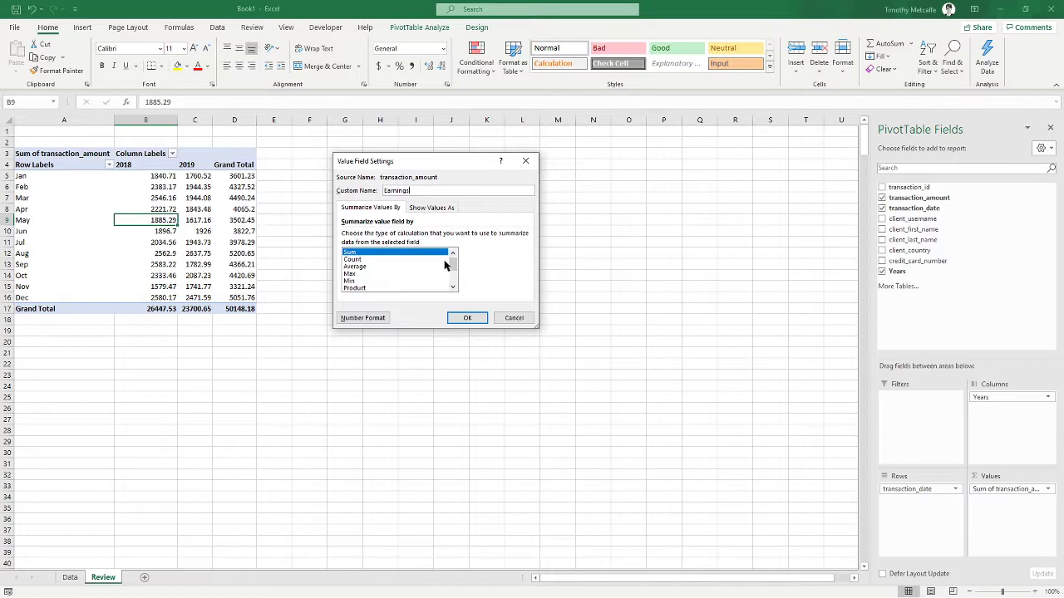
# Step: Review the available summary functions and the Show Values As calculations for the Earnings field, keeping Sum and No Calculation
pyautogui.moveTo(454, 266)
pyautogui.mouseDown()
pyautogui.moveTo(452, 293)
pyautogui.moveTo(453, 258)
pyautogui.mouseUp()
pyautogui.click(439, 209)
pyautogui.click(394, 238)
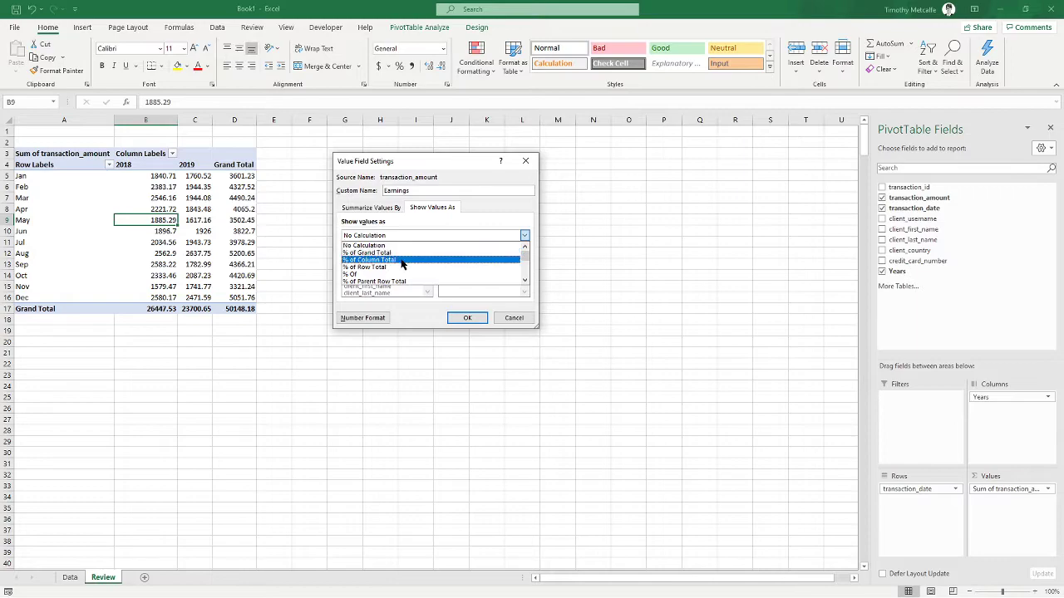
pyautogui.scroll(-1, 424, 279)
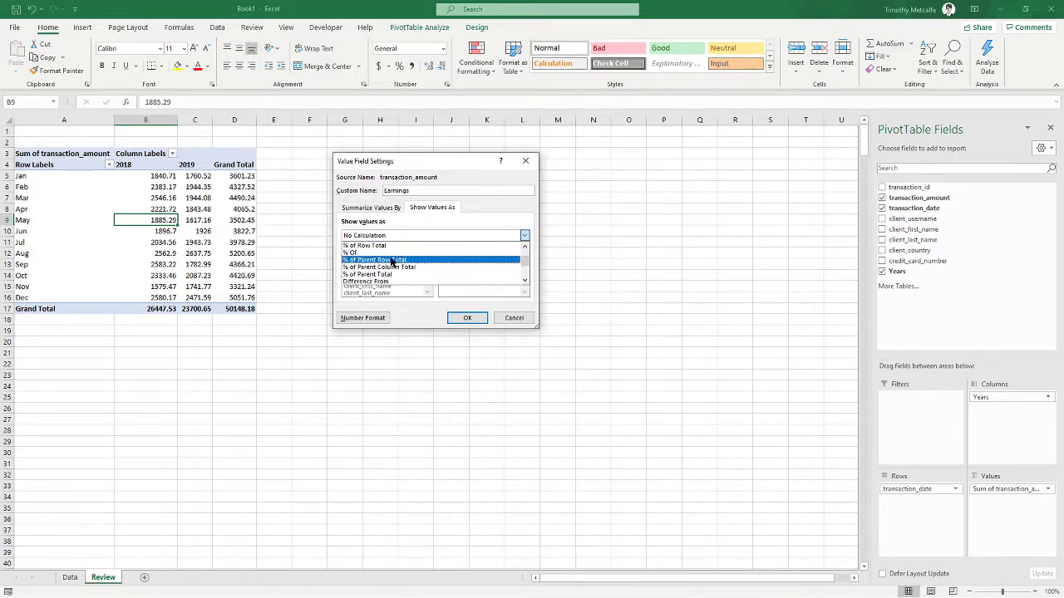
pyautogui.scroll(1, 414, 270)
pyautogui.click(483, 206)
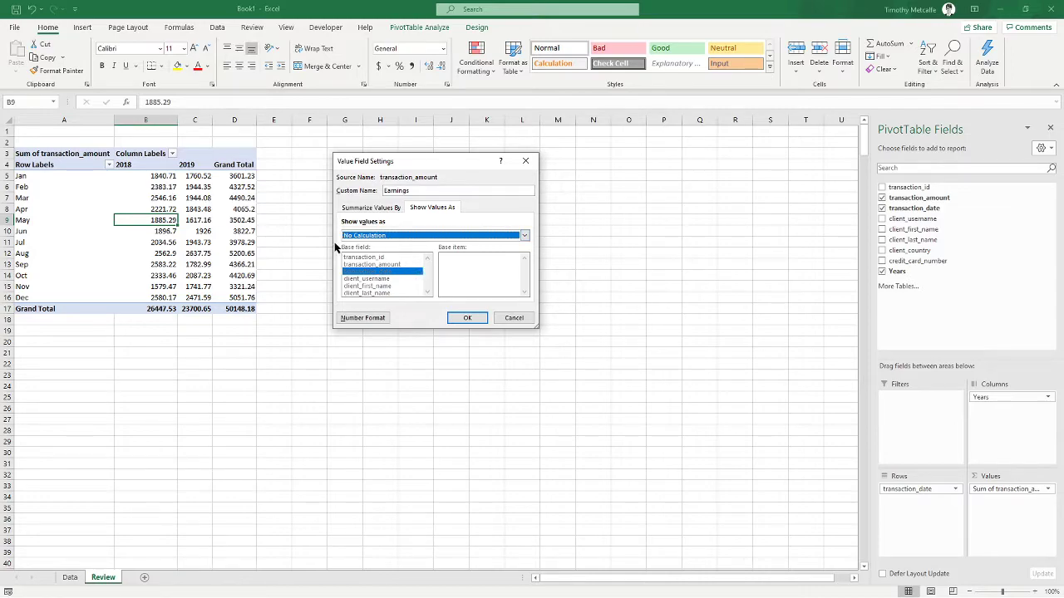
pyautogui.click(352, 210)
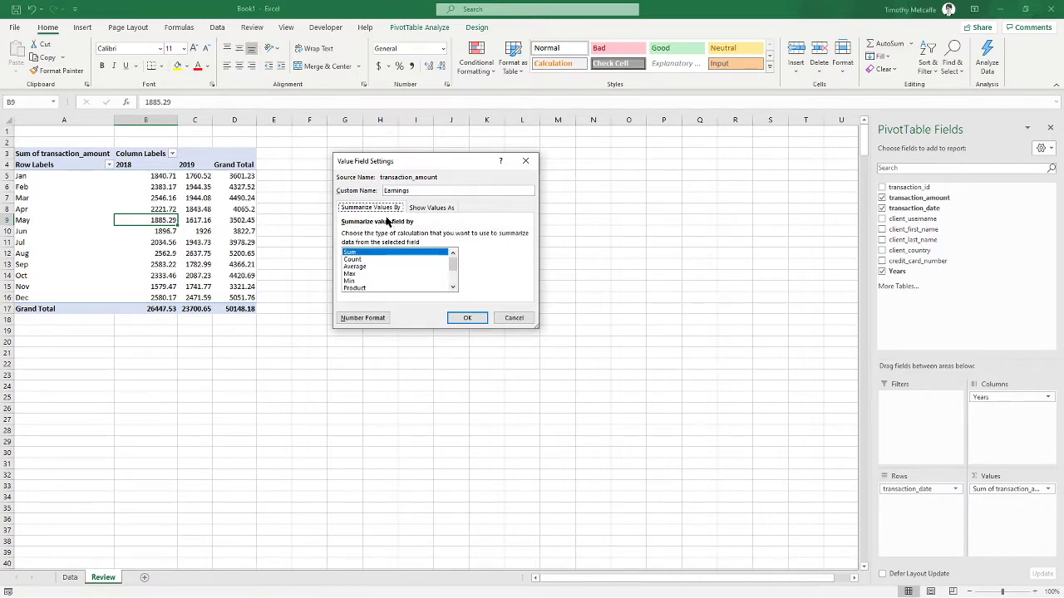
# Step: Format the Earnings values as Accounting with 2 decimal places and the $ symbol, and apply the value field settings
pyautogui.click(362, 318)
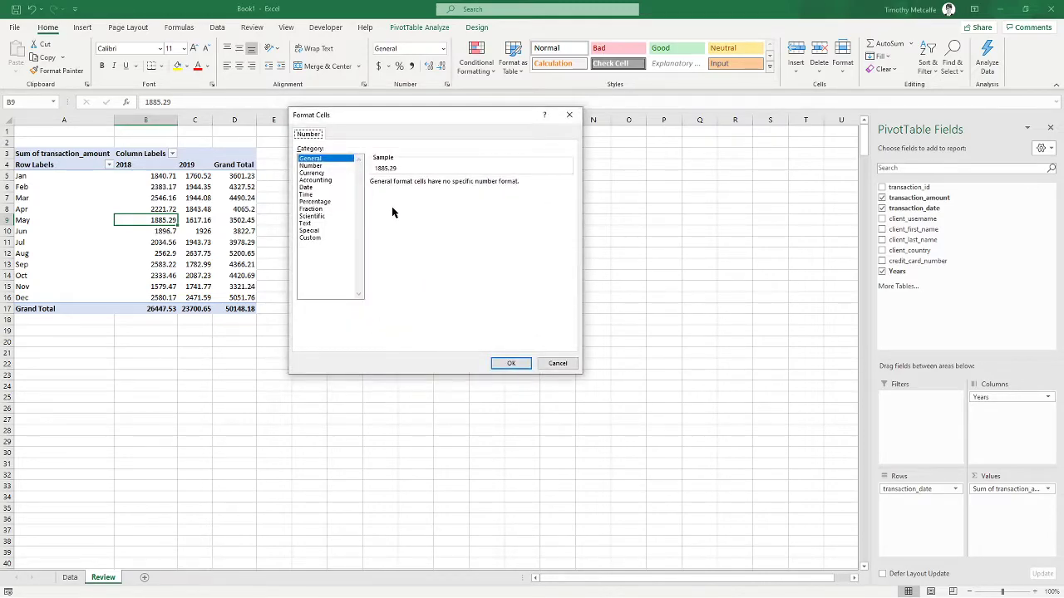
pyautogui.click(324, 181)
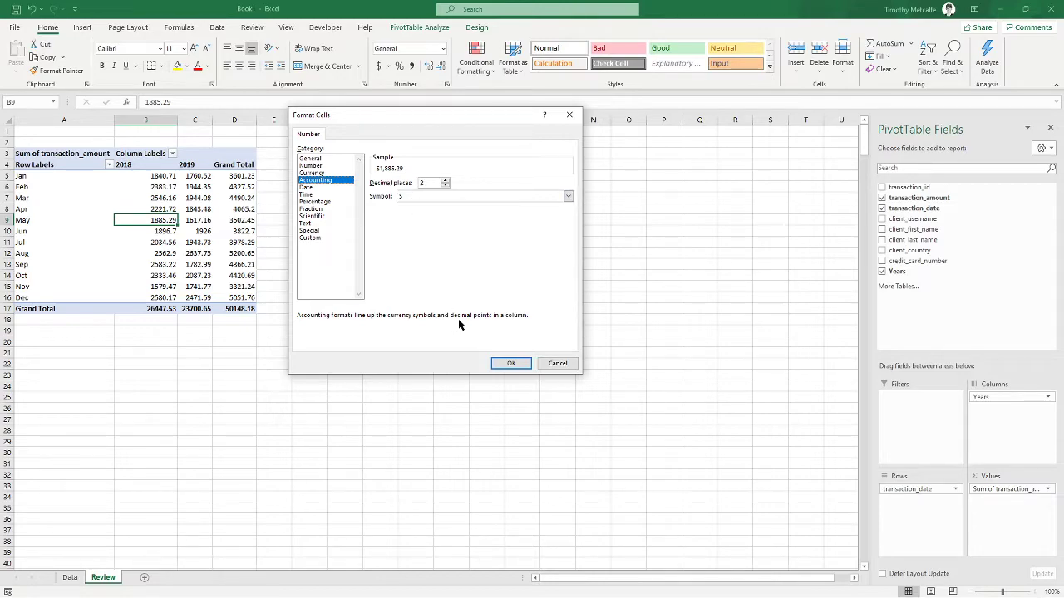
pyautogui.click(521, 369)
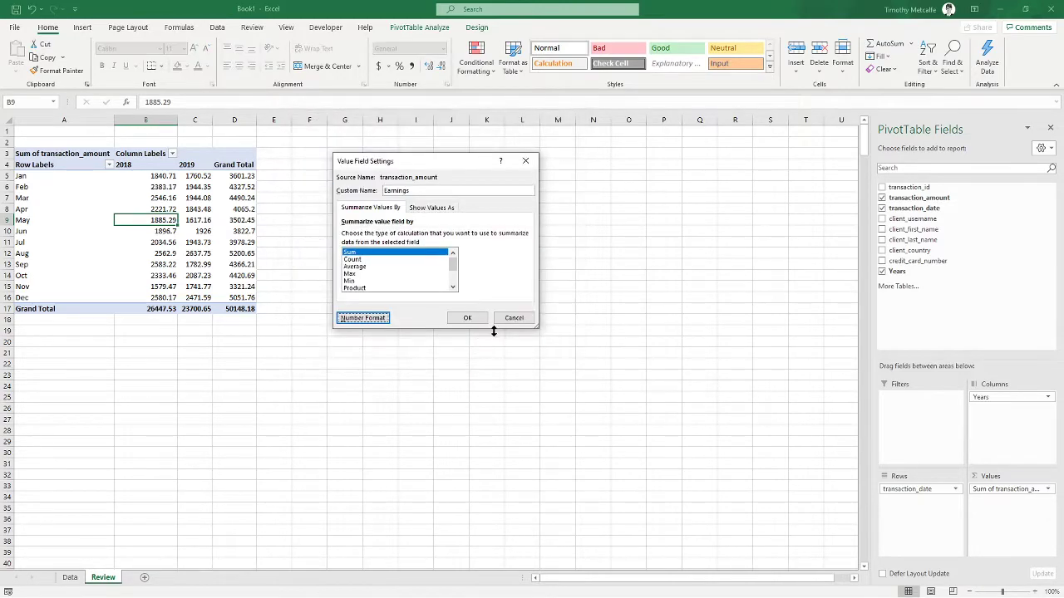
pyautogui.click(467, 318)
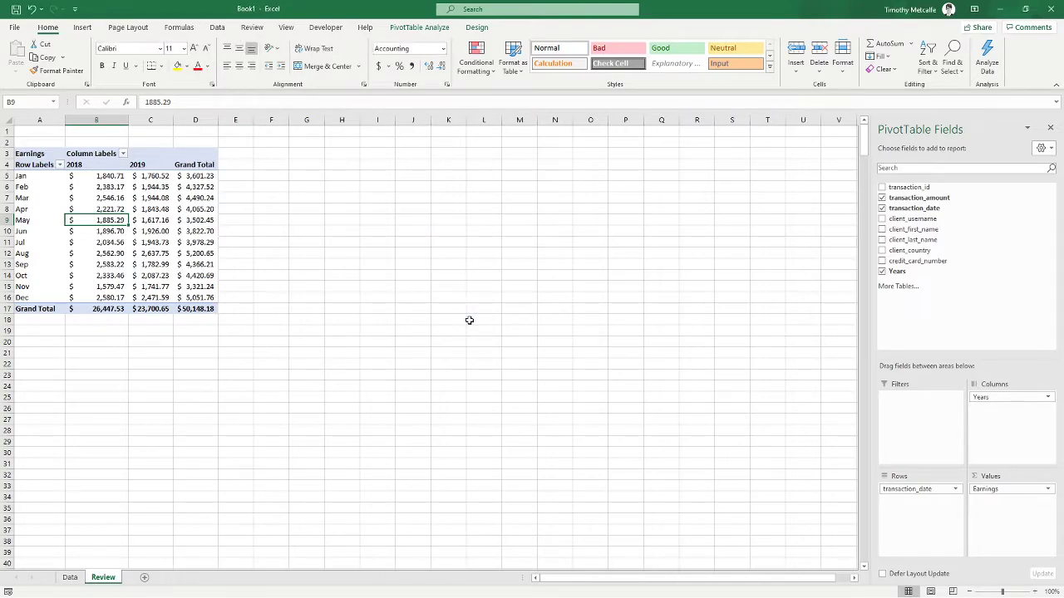
# Step: Examine the formatted 2018 and 2019 monthly earnings and how the Grand Total column adds up January across both years
pyautogui.moveTo(116, 181); pyautogui.dragTo(155, 306)
pyautogui.click(126, 191)
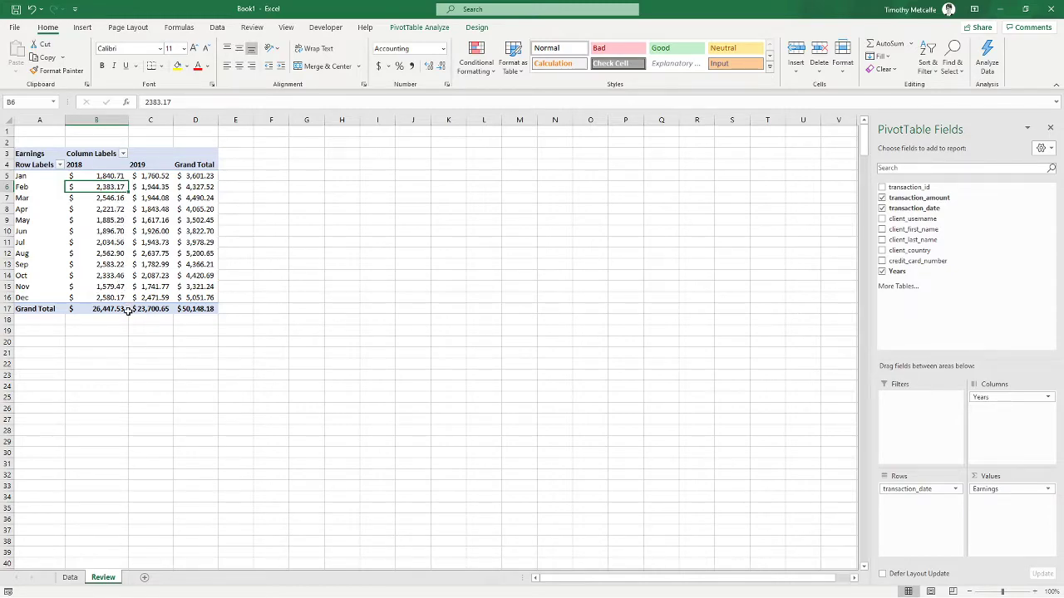
pyautogui.click(124, 253)
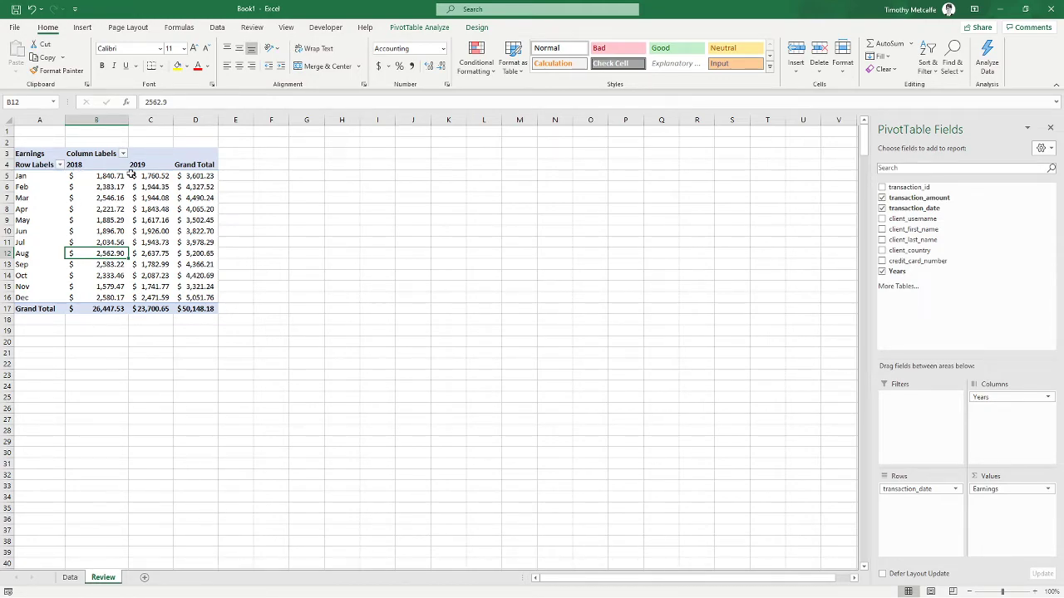
pyautogui.moveTo(155, 240)
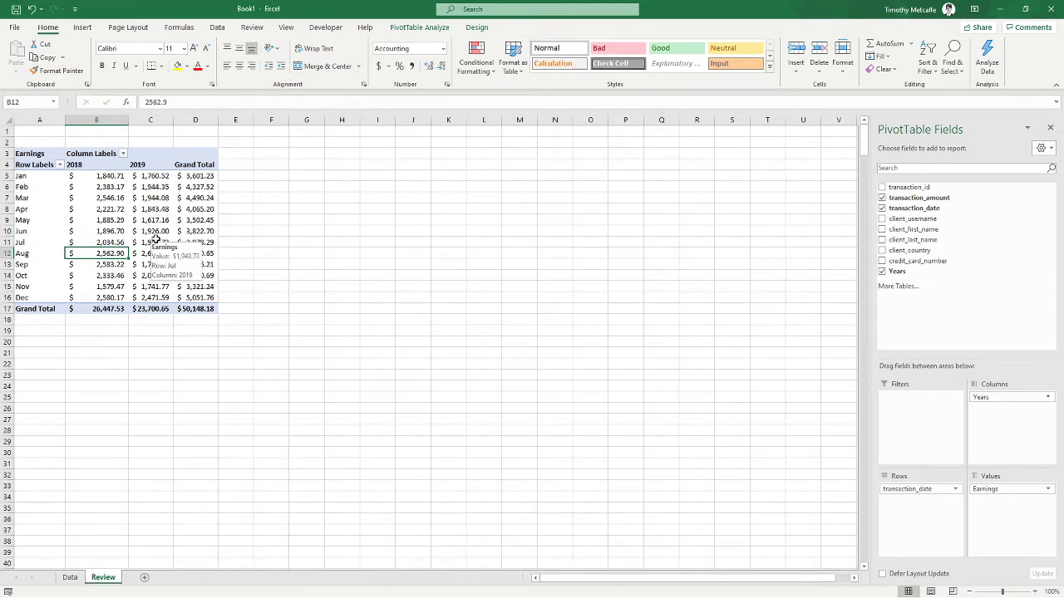
pyautogui.click(184, 179)
pyautogui.moveTo(213, 298)
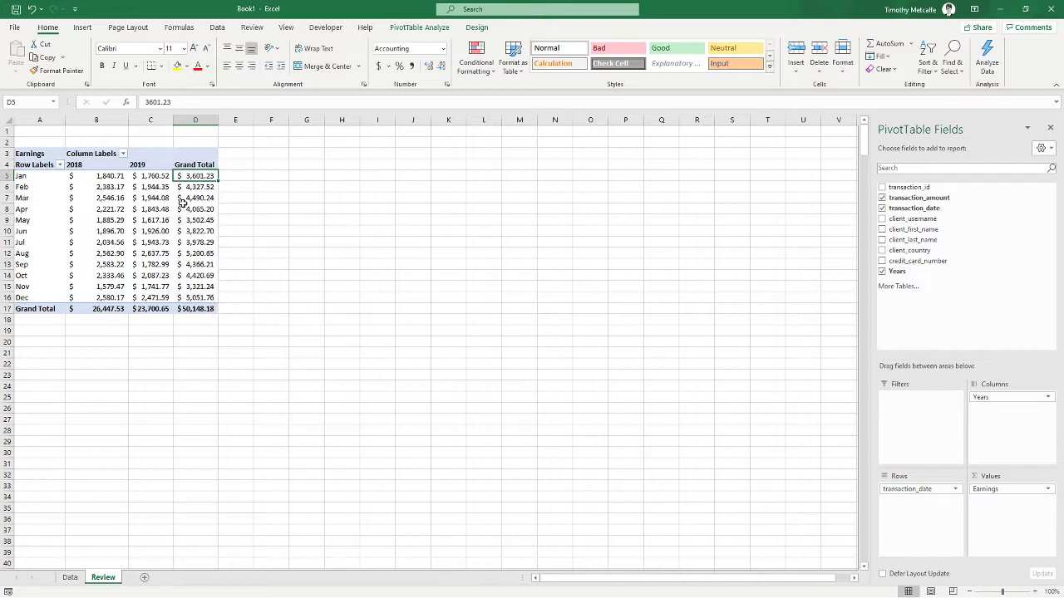
pyautogui.click(194, 158)
pyautogui.moveTo(194, 159); pyautogui.dragTo(191, 308)
pyautogui.click(45, 179)
pyautogui.moveTo(45, 180); pyautogui.dragTo(191, 176)
pyautogui.click(192, 175)
pyautogui.click(109, 176)
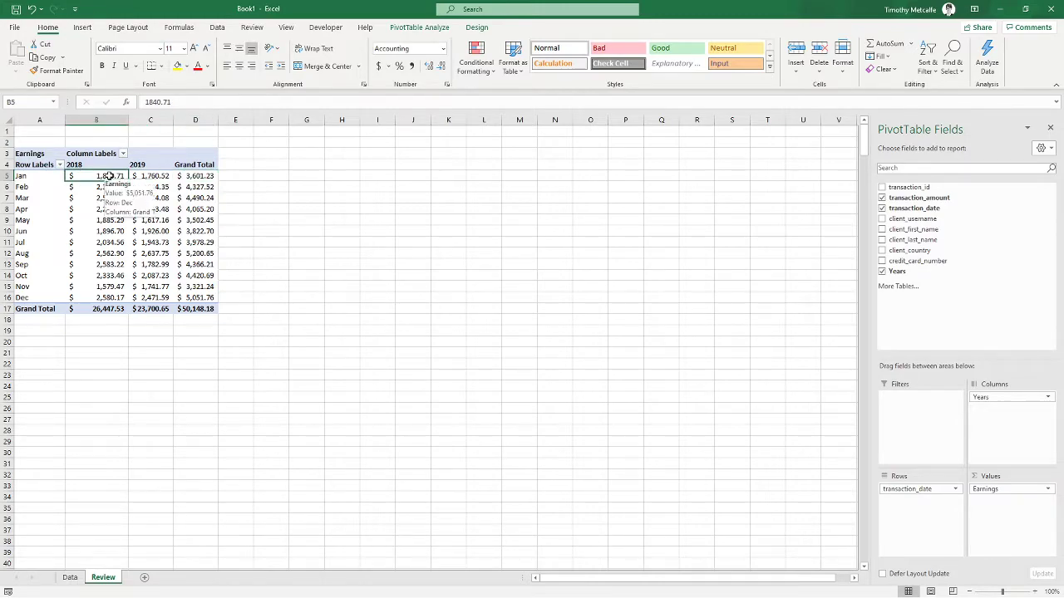
pyautogui.click(151, 175)
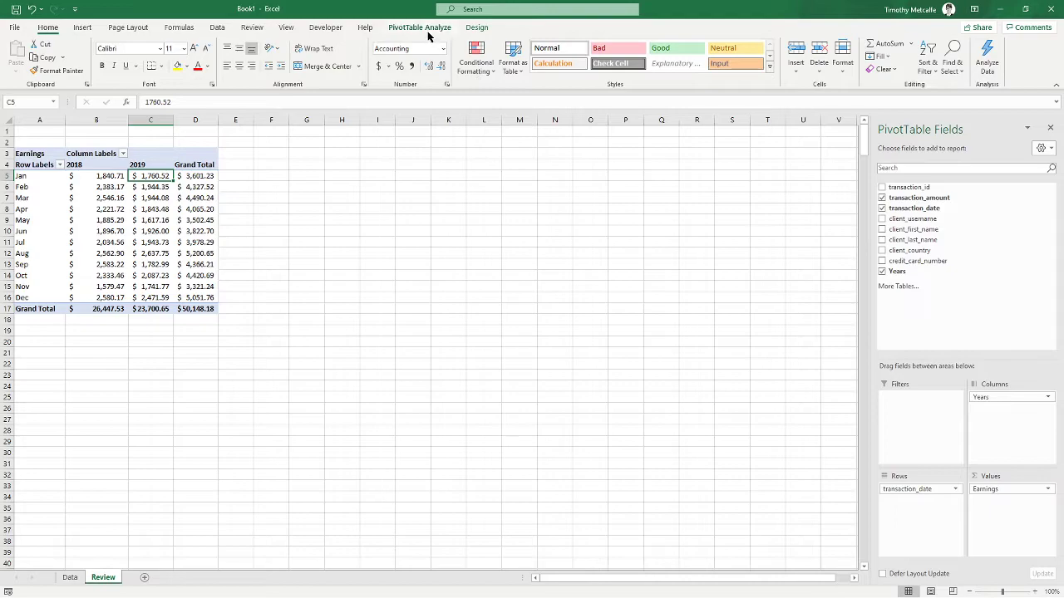
# Step: Turn off the PivotTable's grand totals for both rows and columns and check the cells below the December amounts
pyautogui.click(475, 28)
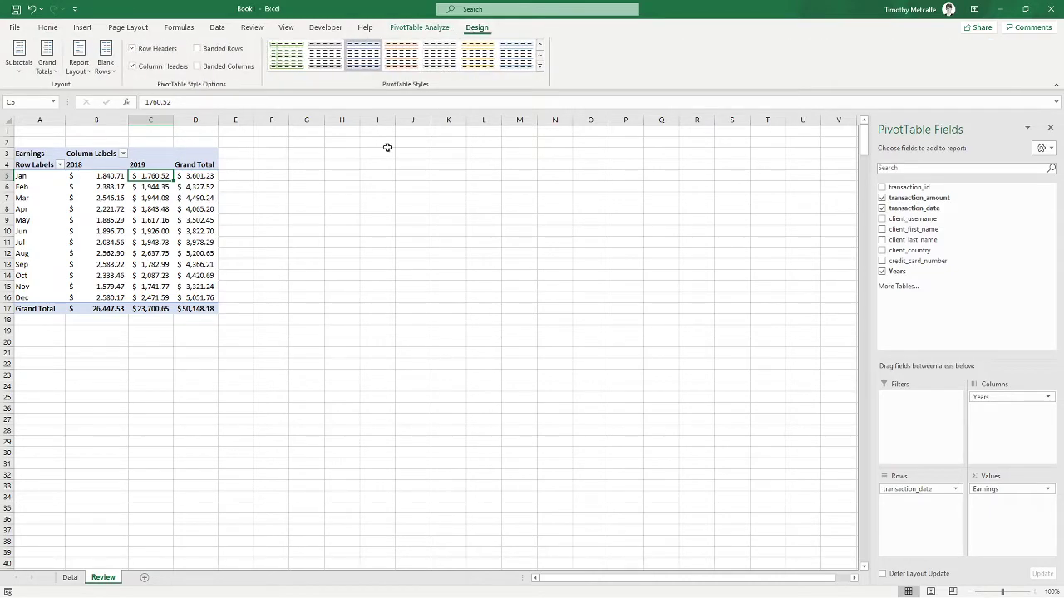
pyautogui.click(52, 66)
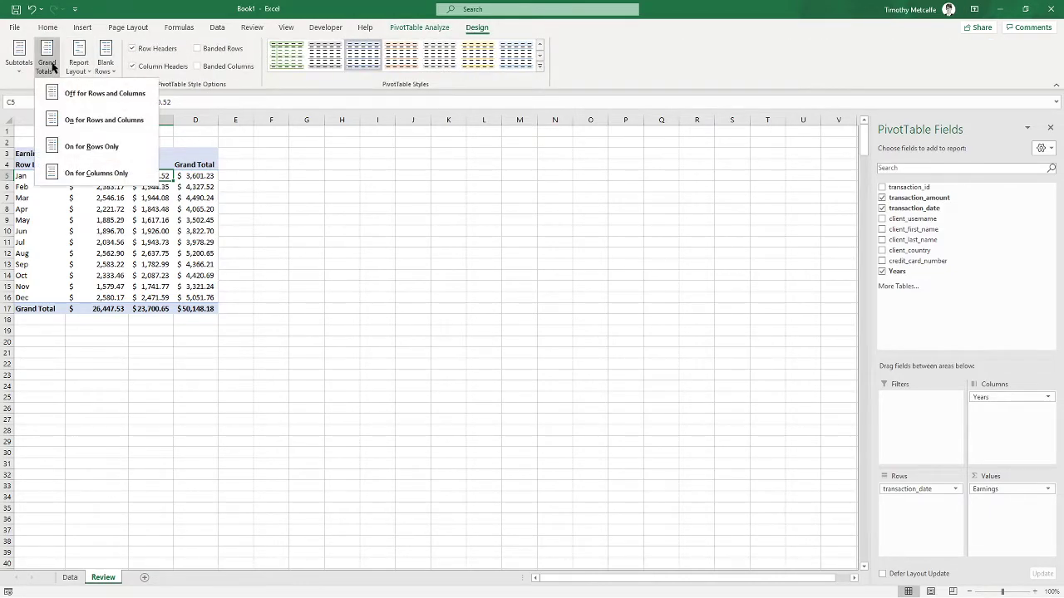
pyautogui.click(90, 98)
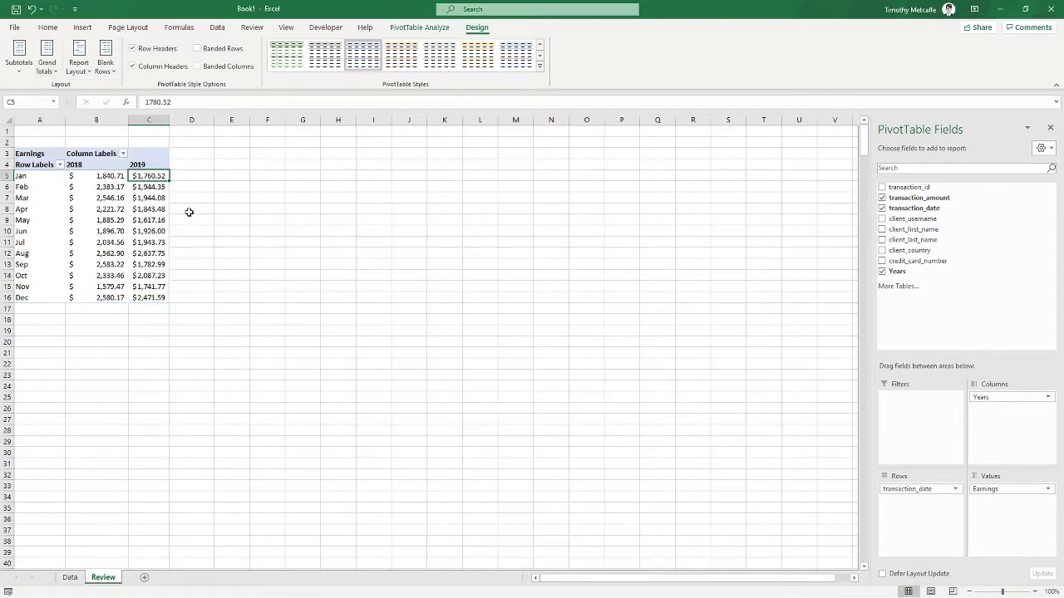
pyautogui.moveTo(152, 309); pyautogui.dragTo(113, 309)
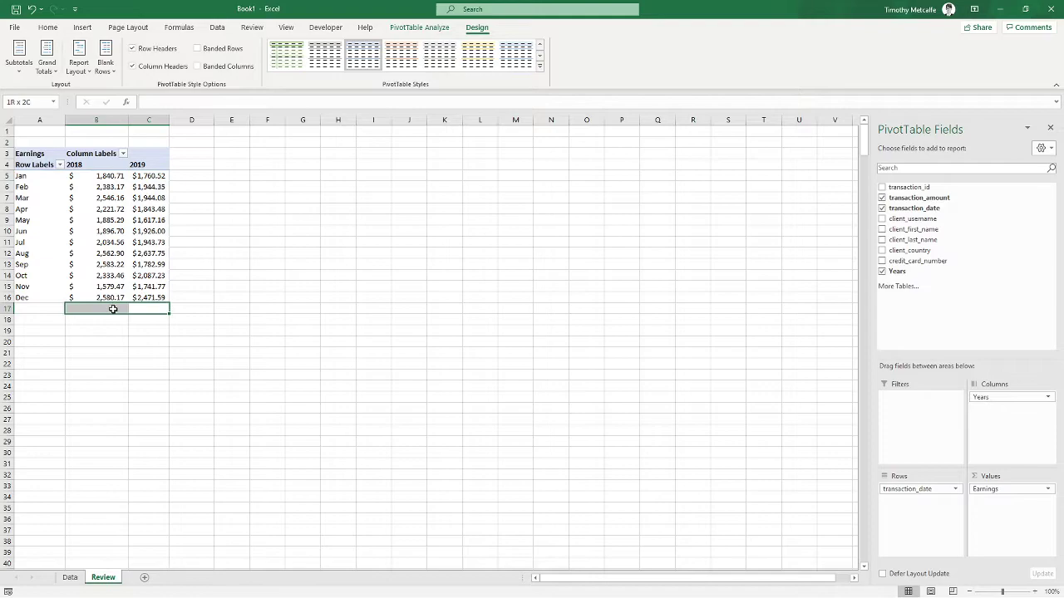
pyautogui.click(113, 309)
pyautogui.click(137, 308)
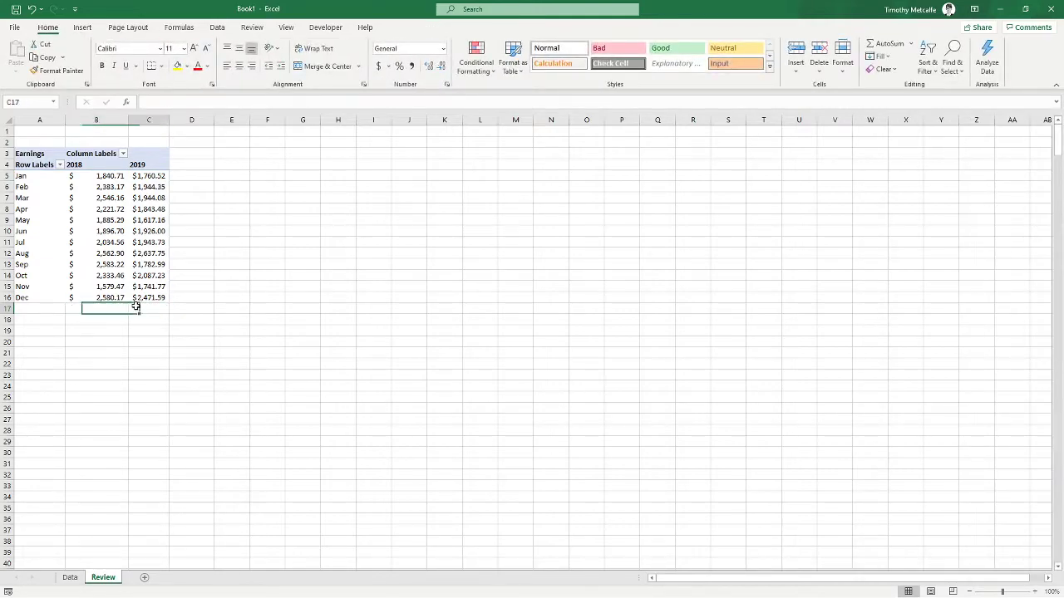
# Step: Turn on the PivotTable's grand totals for columns only and check the yearly totals and the first 2018 monthly amounts
pyautogui.click(86, 210)
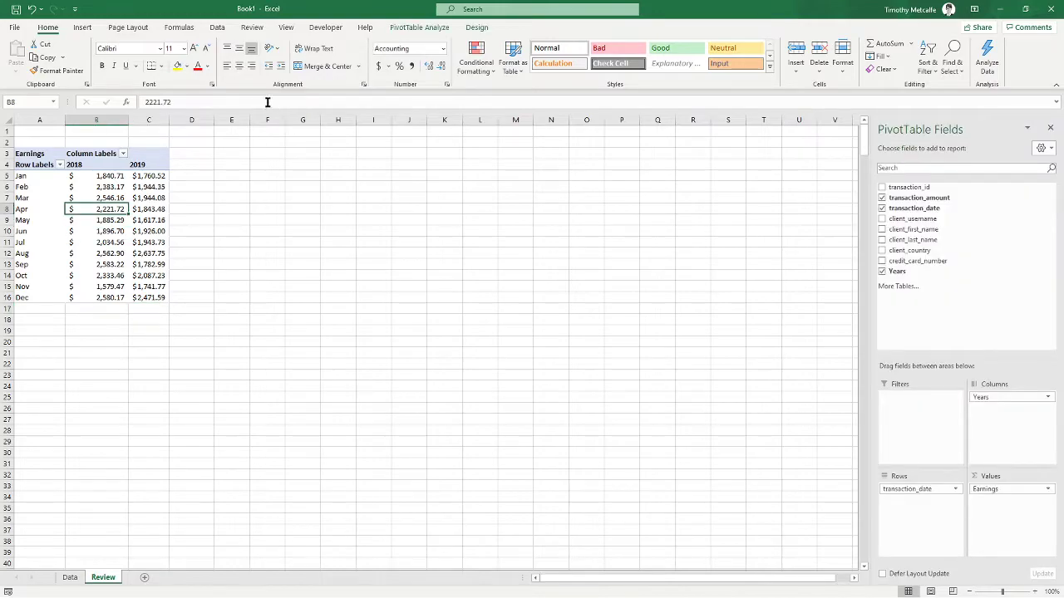
pyautogui.click(427, 28)
pyautogui.click(478, 28)
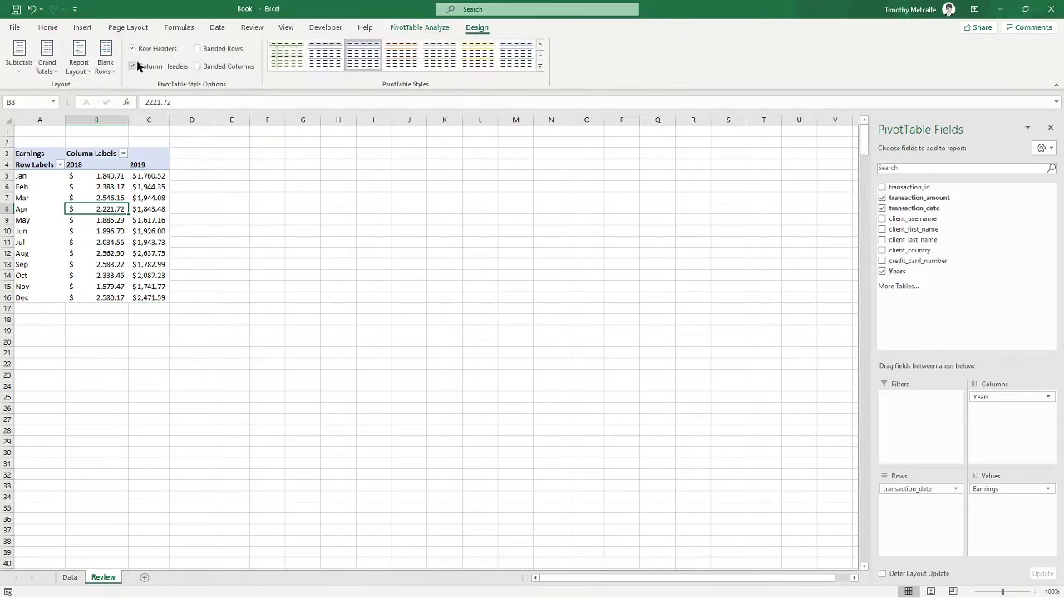
pyautogui.click(45, 67)
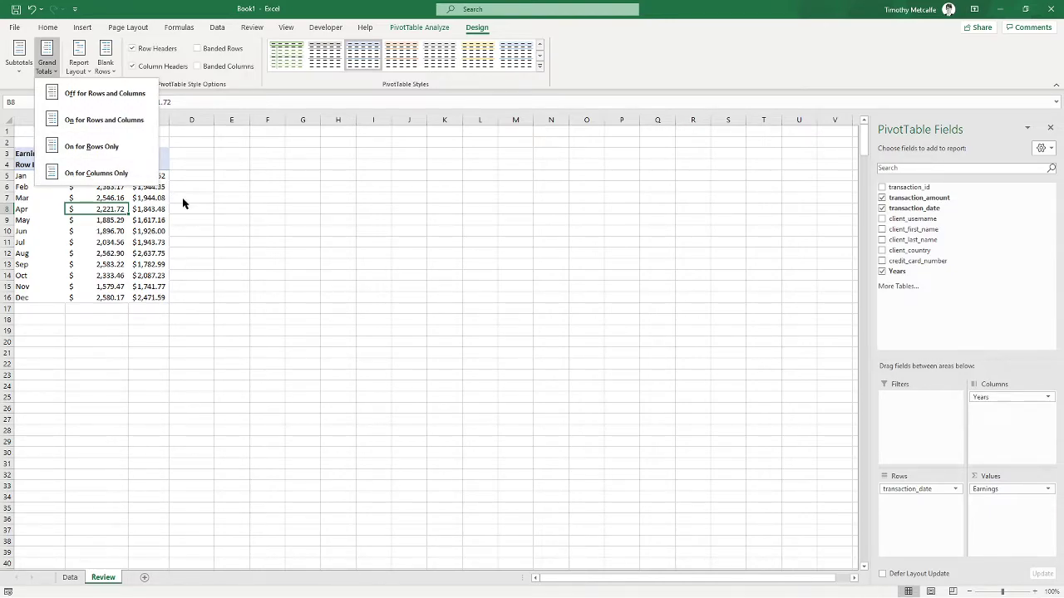
pyautogui.click(96, 175)
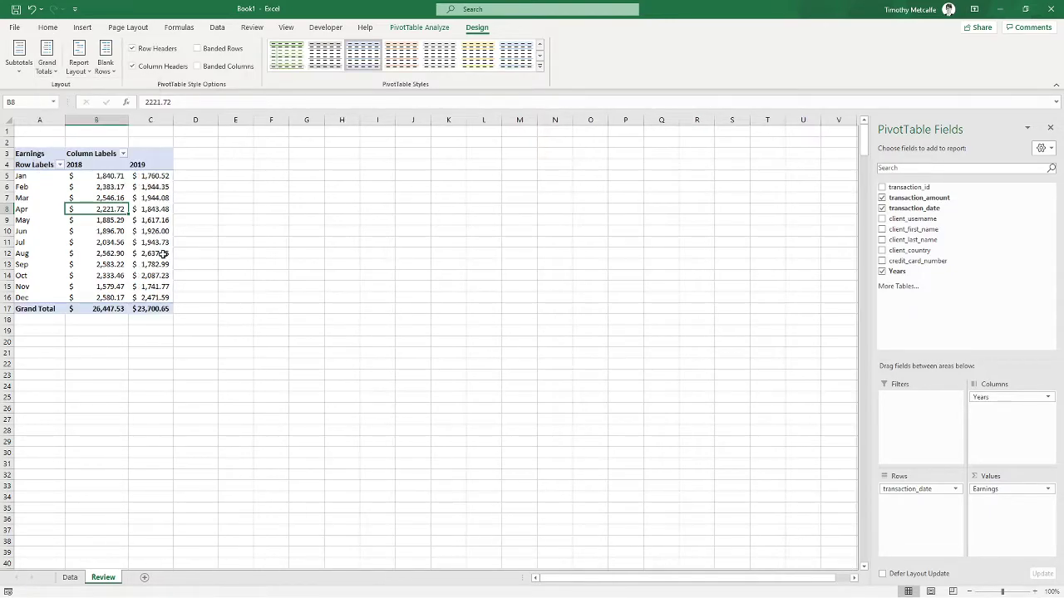
pyautogui.click(115, 309)
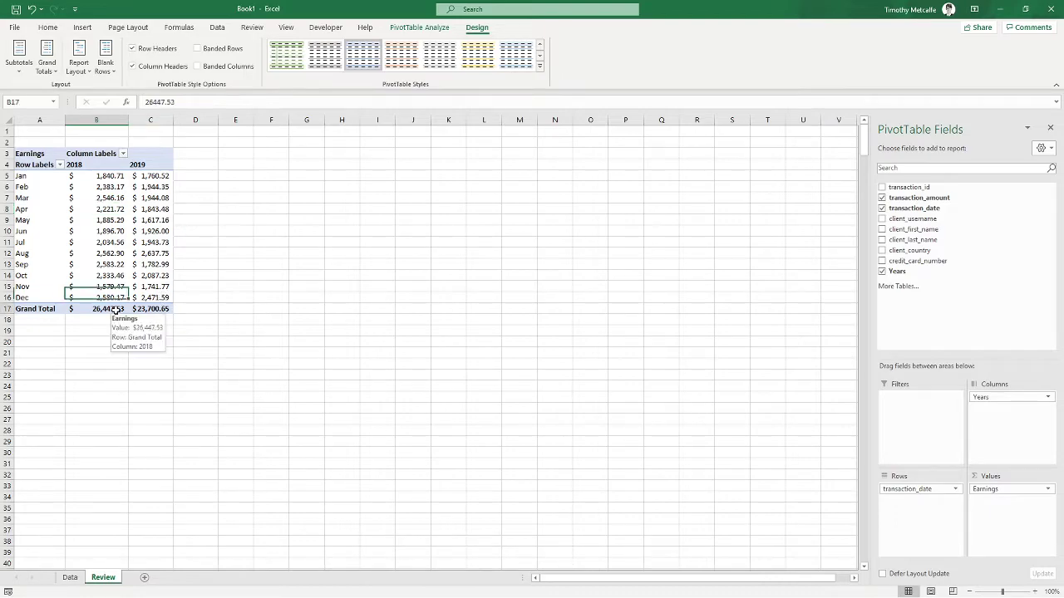
pyautogui.click(145, 307)
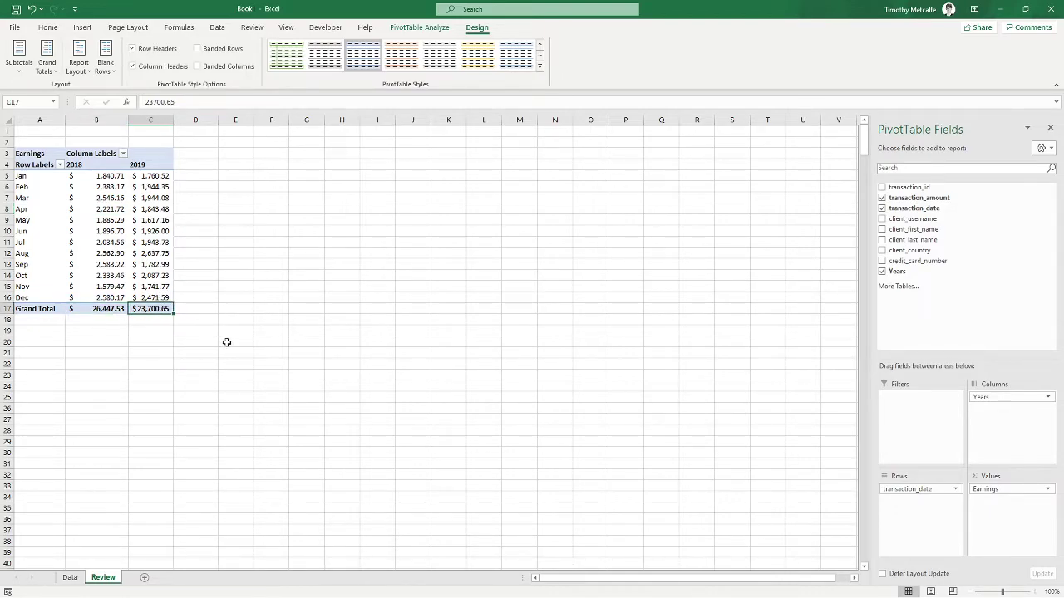
pyautogui.click(124, 176)
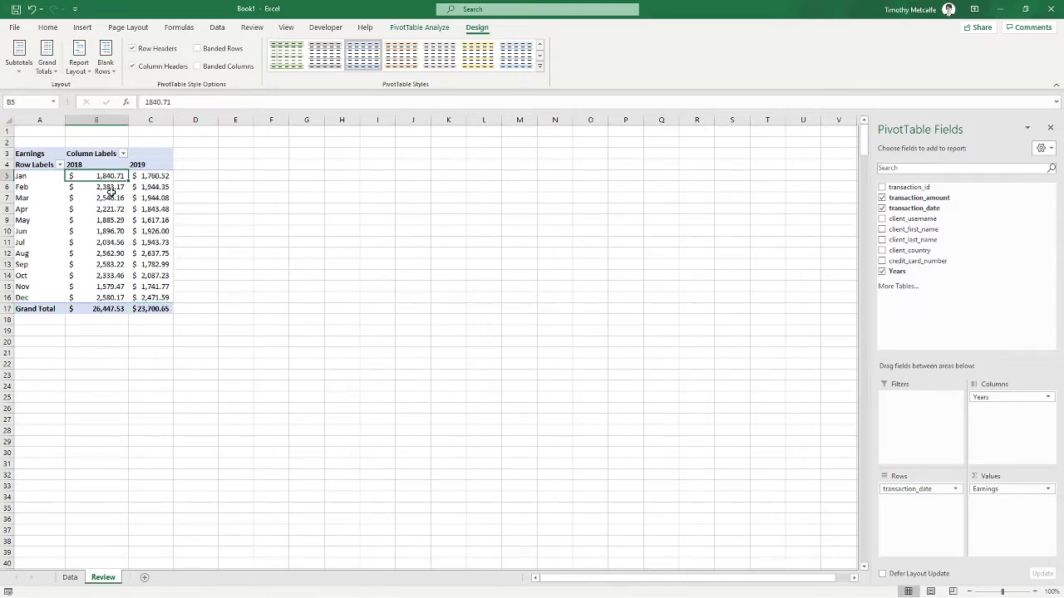
pyautogui.moveTo(81, 176)
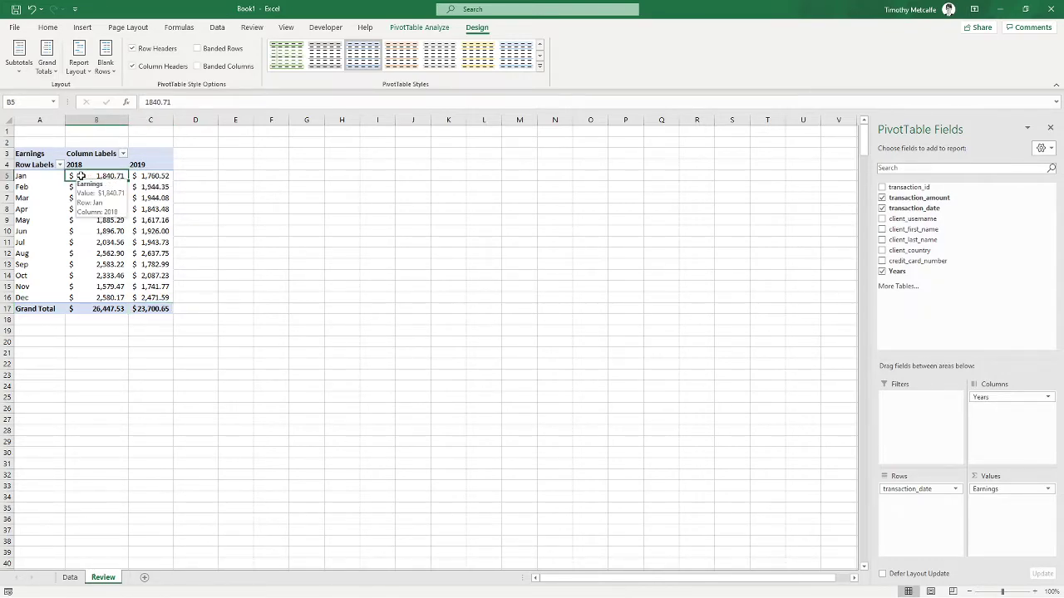
pyautogui.click(115, 187)
pyautogui.click(112, 200)
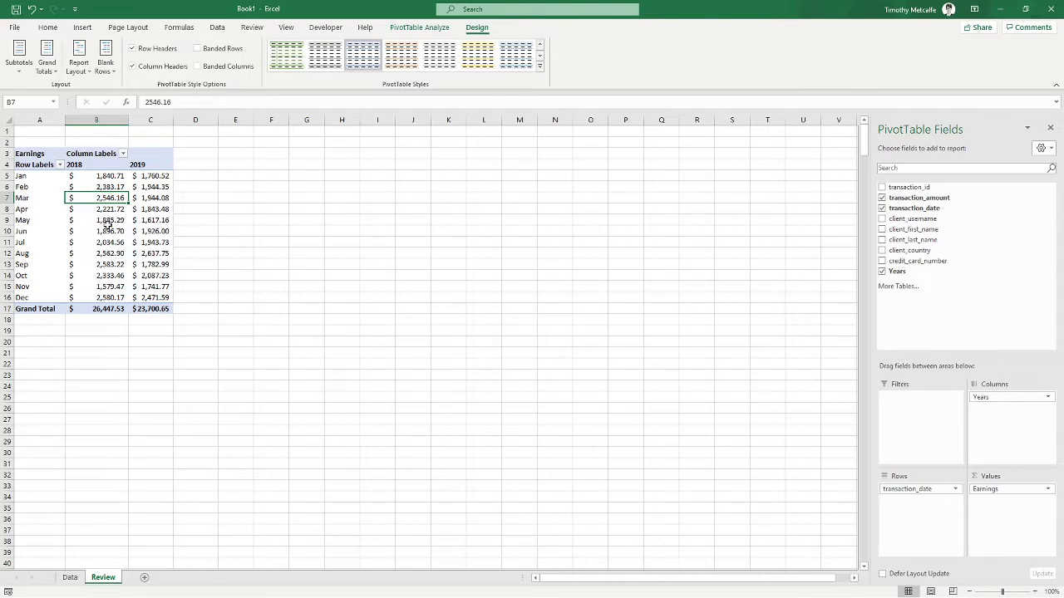
# Step: Rename the PivotTable's Column Labels header as Years and its Row Labels header as Months
pyautogui.click(93, 153)
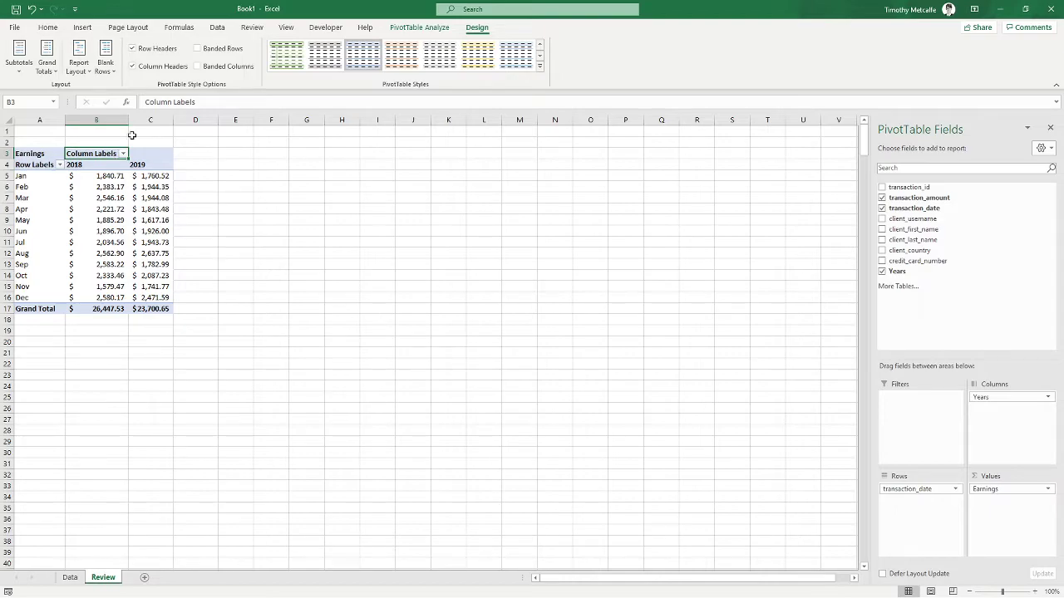
pyautogui.moveTo(218, 101); pyautogui.dragTo(98, 101)
pyautogui.write('Years')
pyautogui.press('Return')
pyautogui.click(33, 167)
pyautogui.moveTo(217, 103); pyautogui.dragTo(38, 77)
pyautogui.write('Months')
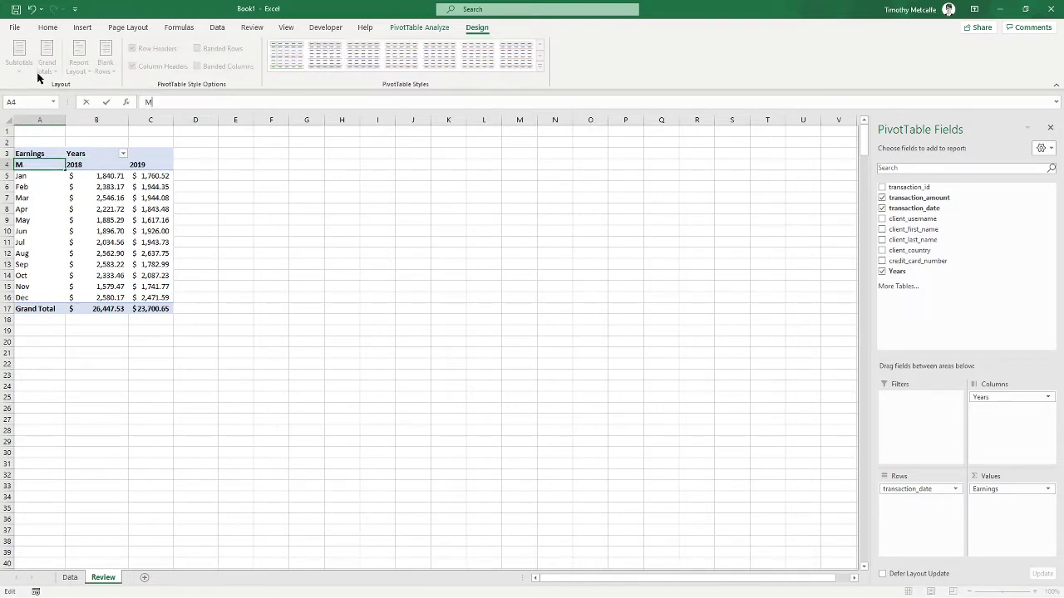
pyautogui.press('Return')
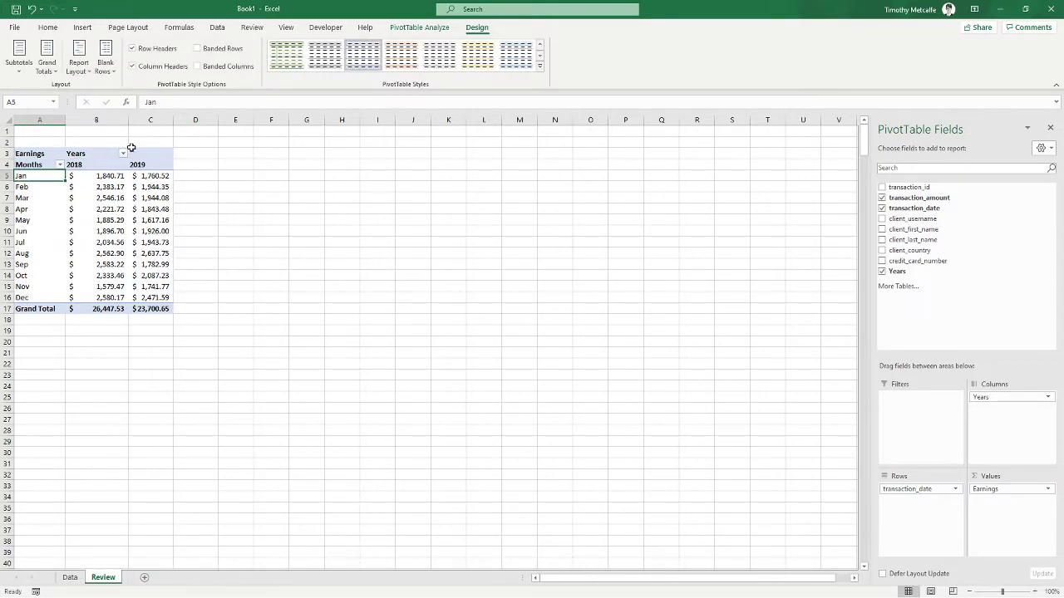
# Step: Review the filter options of the Years header without applying any, and compare the January amounts of both years
pyautogui.click(124, 175)
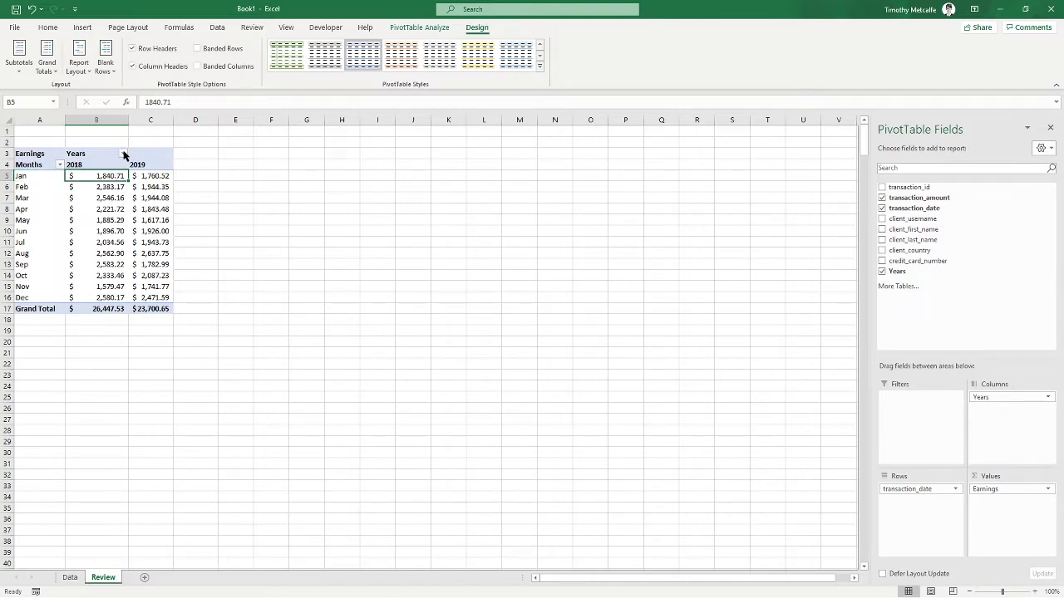
pyautogui.click(123, 153)
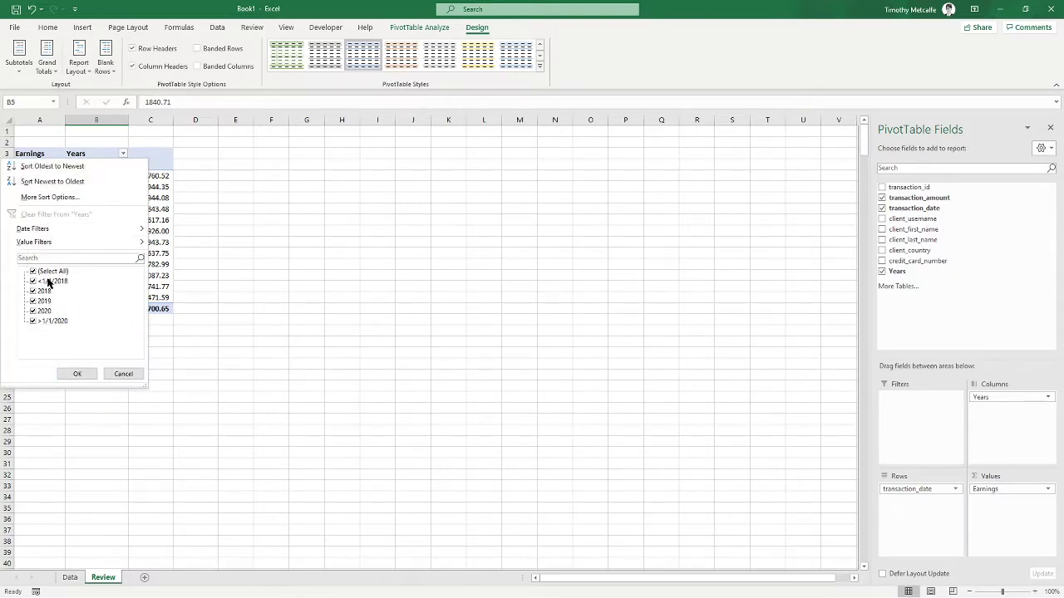
pyautogui.click(123, 373)
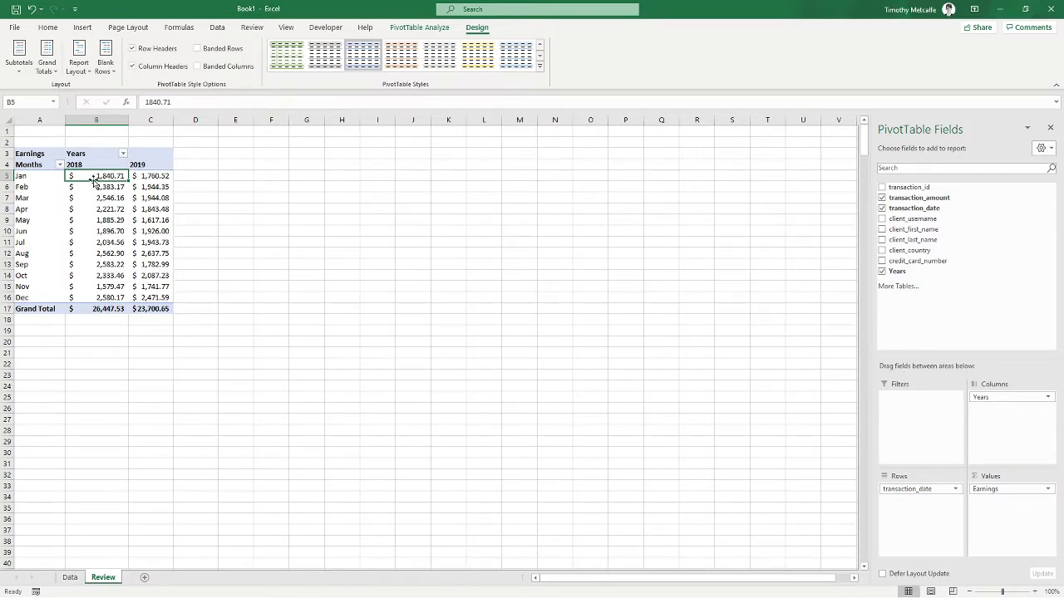
pyautogui.moveTo(110, 177)
pyautogui.click(142, 177)
pyautogui.moveTo(133, 201)
pyautogui.moveTo(89, 209)
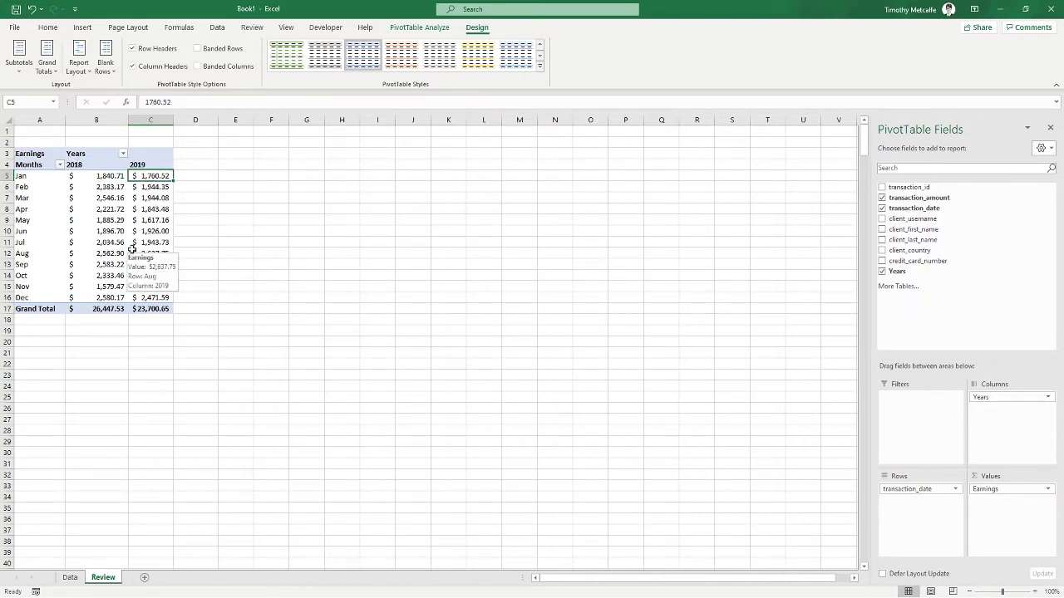
# Step: Hide the PivotTable's Years and Months field headers and check the remaining year and month labels
pyautogui.click(92, 157)
pyautogui.click(41, 166)
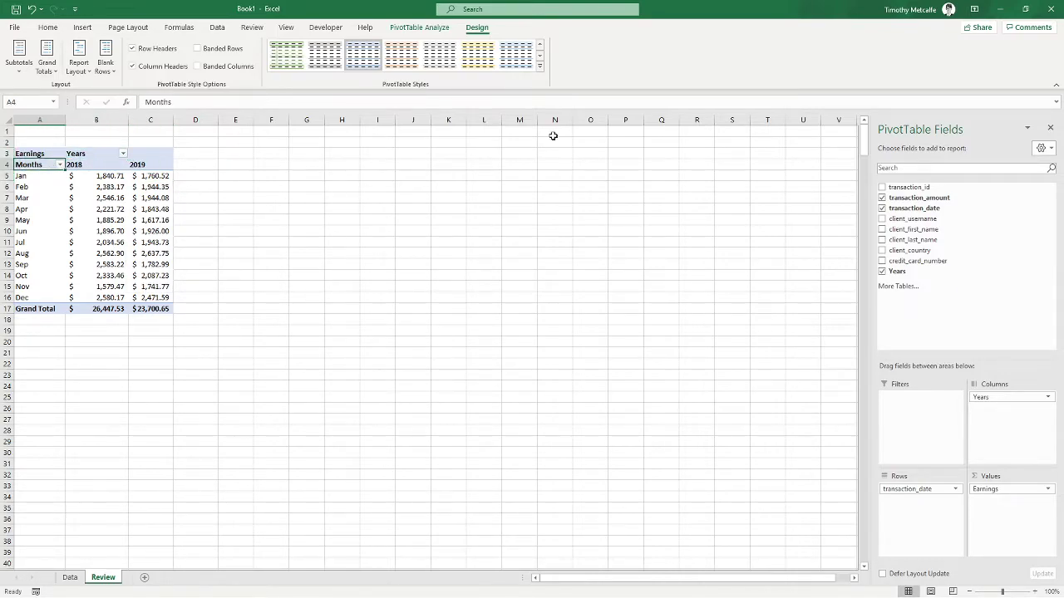
pyautogui.click(411, 28)
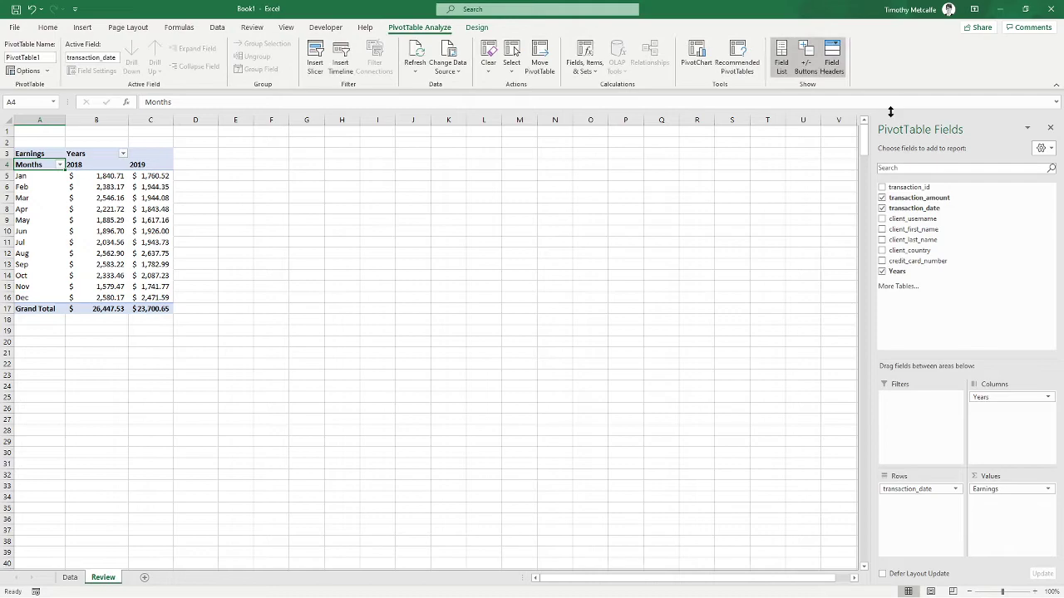
pyautogui.click(834, 69)
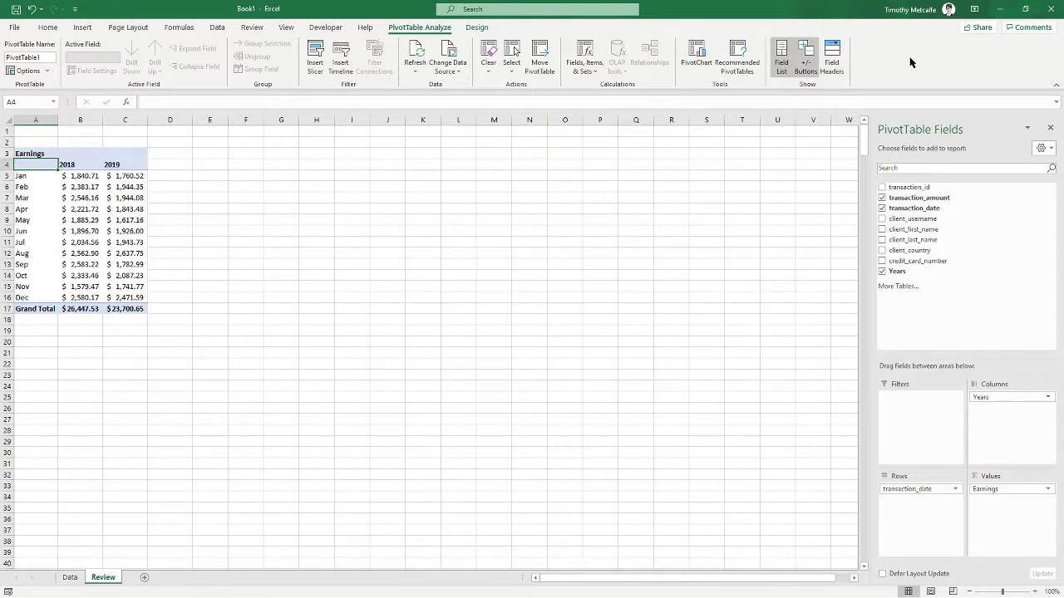
pyautogui.moveTo(74, 165); pyautogui.dragTo(112, 166)
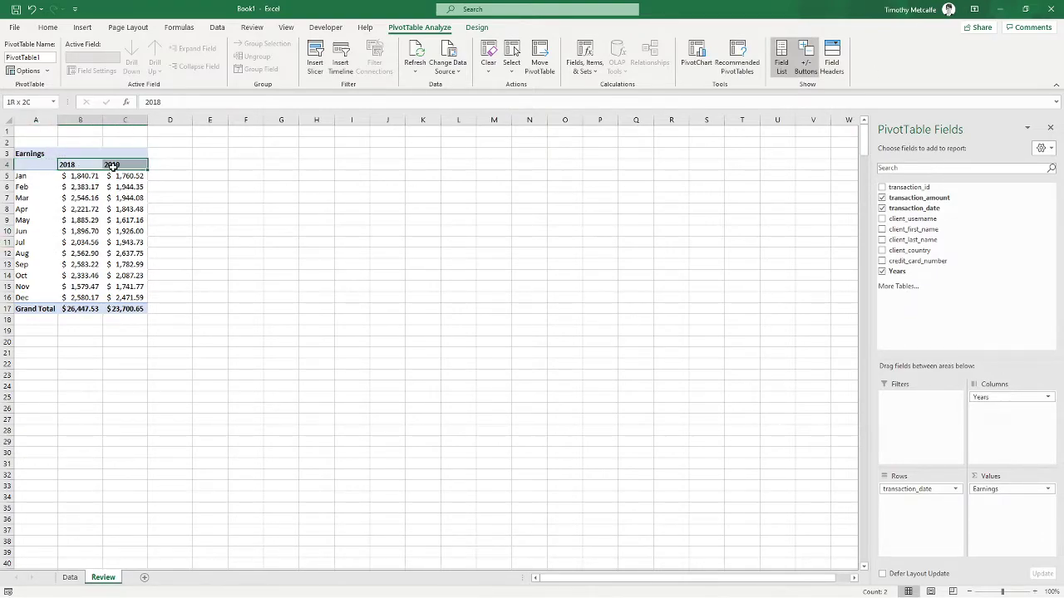
pyautogui.moveTo(36, 176); pyautogui.dragTo(47, 297)
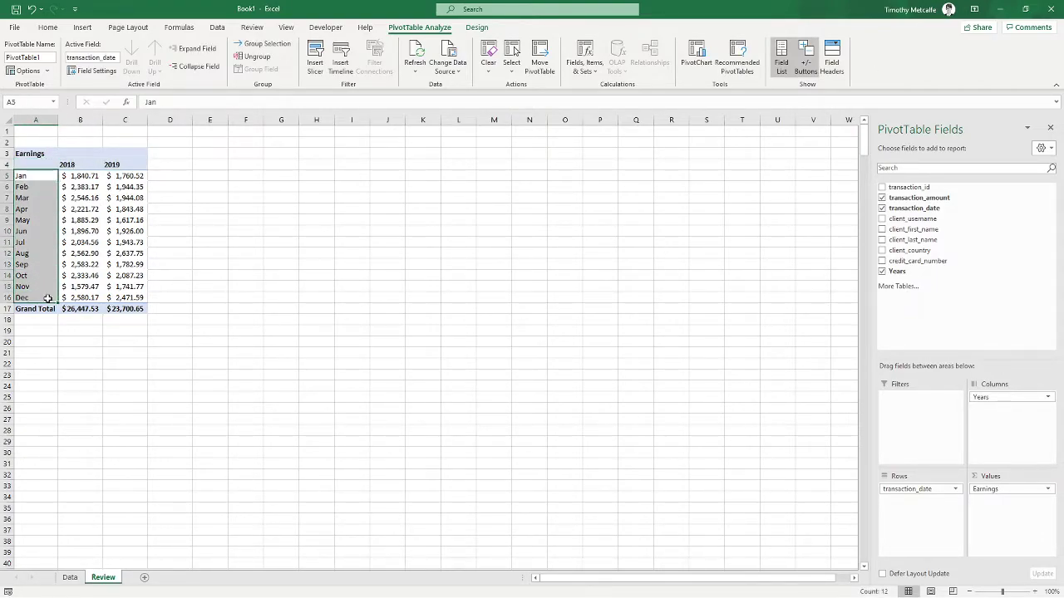
pyautogui.click(90, 176)
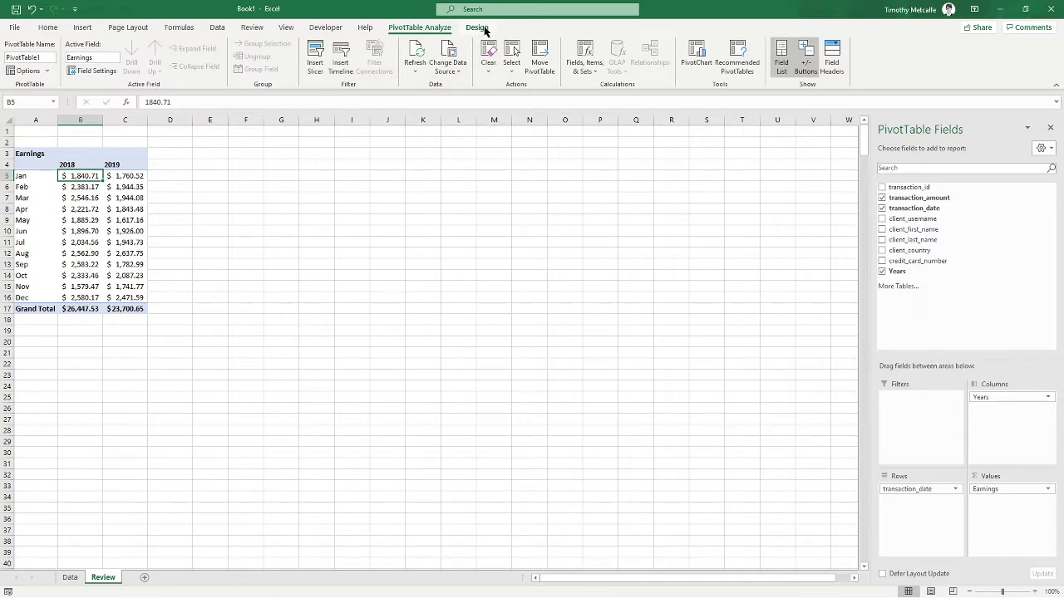
# Step: Apply the green PivotTable style from the first row of the Medium group and check the headers and monthly rows
pyautogui.click(485, 29)
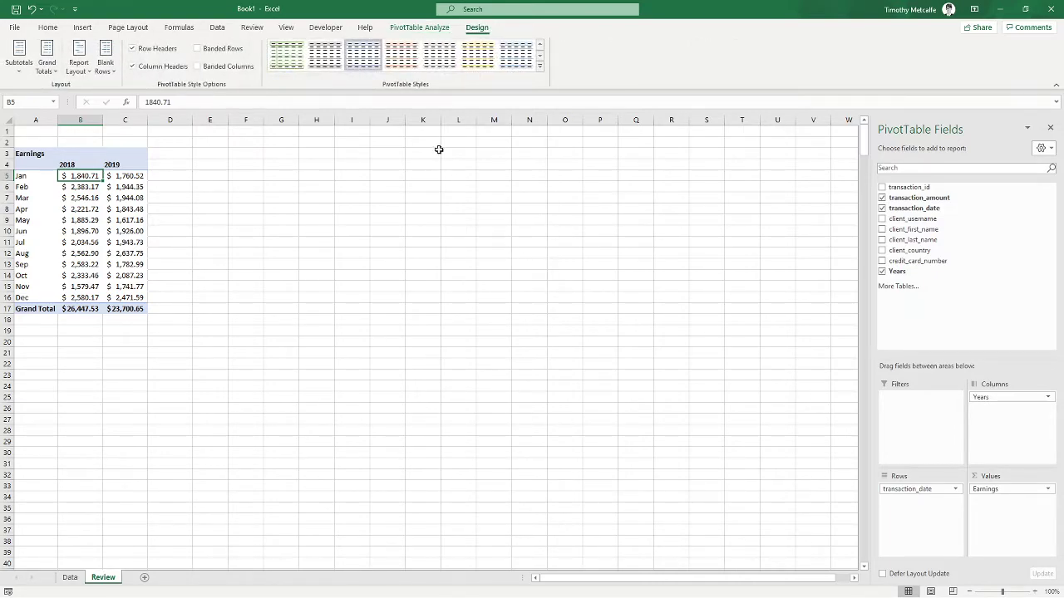
pyautogui.click(282, 63)
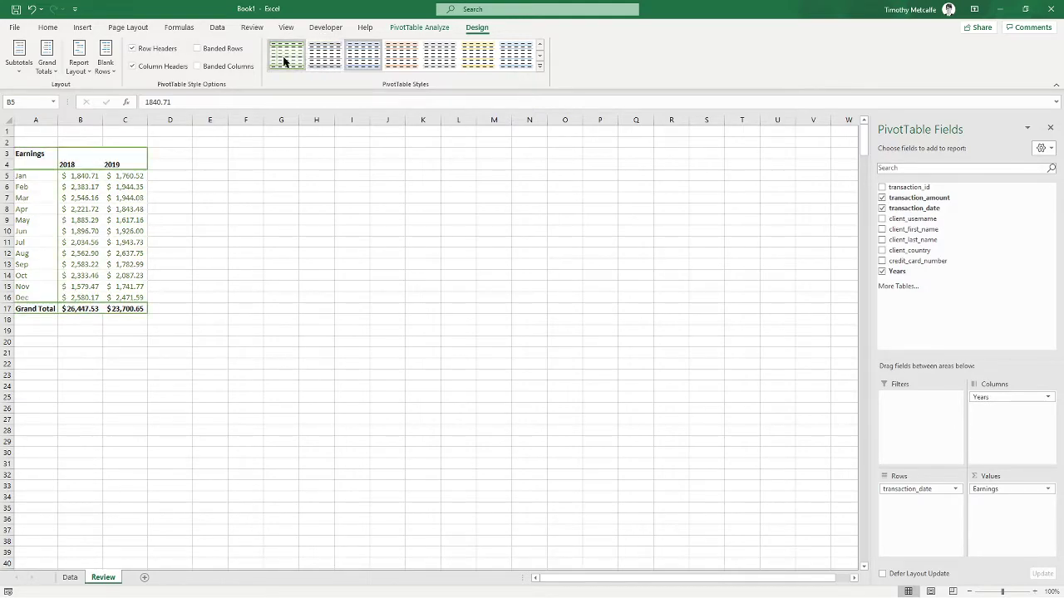
pyautogui.click(539, 65)
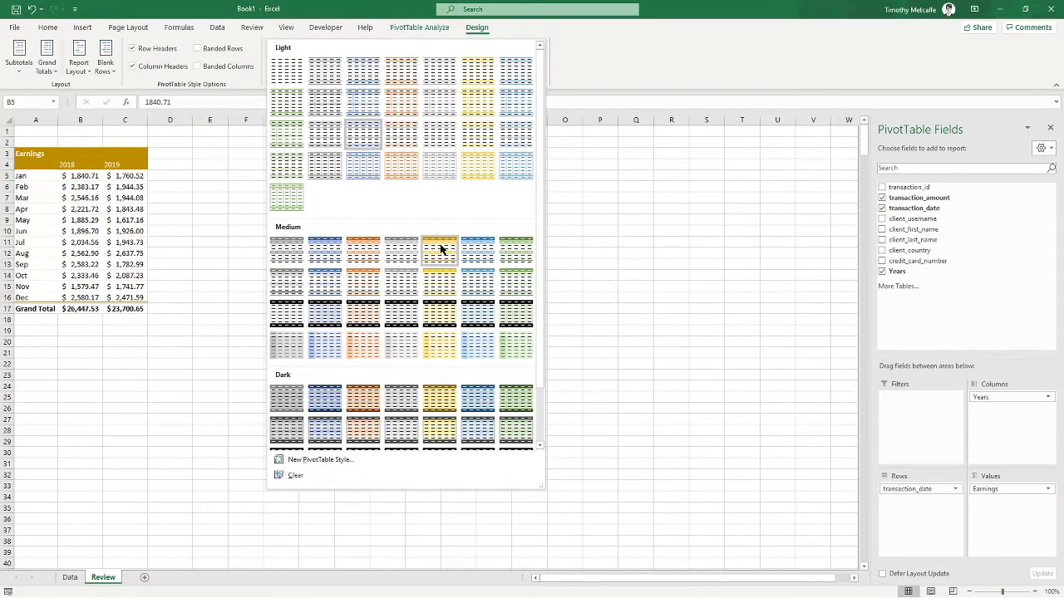
pyautogui.click(513, 252)
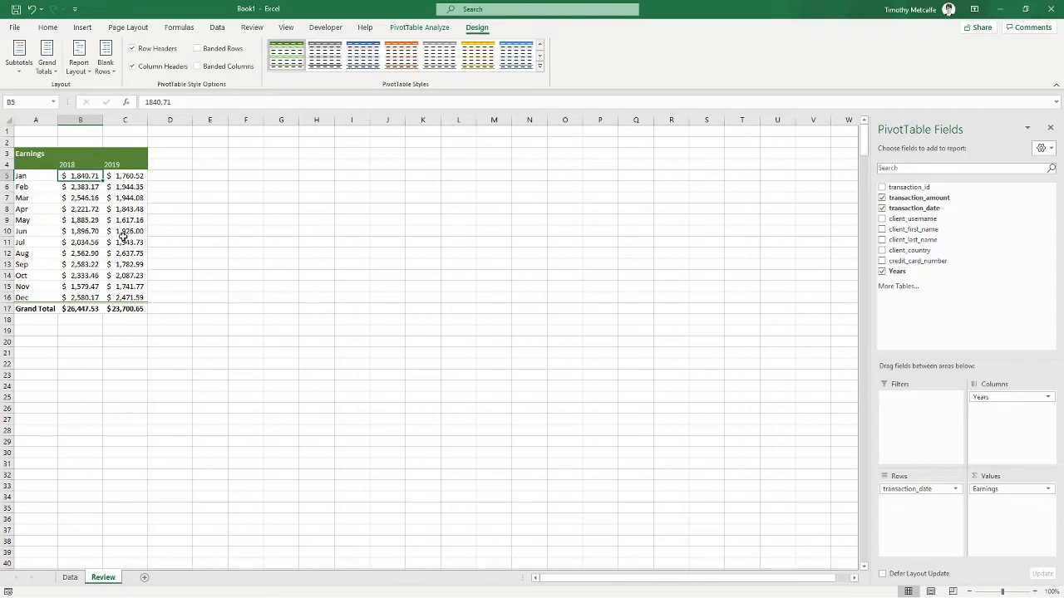
pyautogui.click(41, 148)
pyautogui.moveTo(85, 164); pyautogui.dragTo(116, 164)
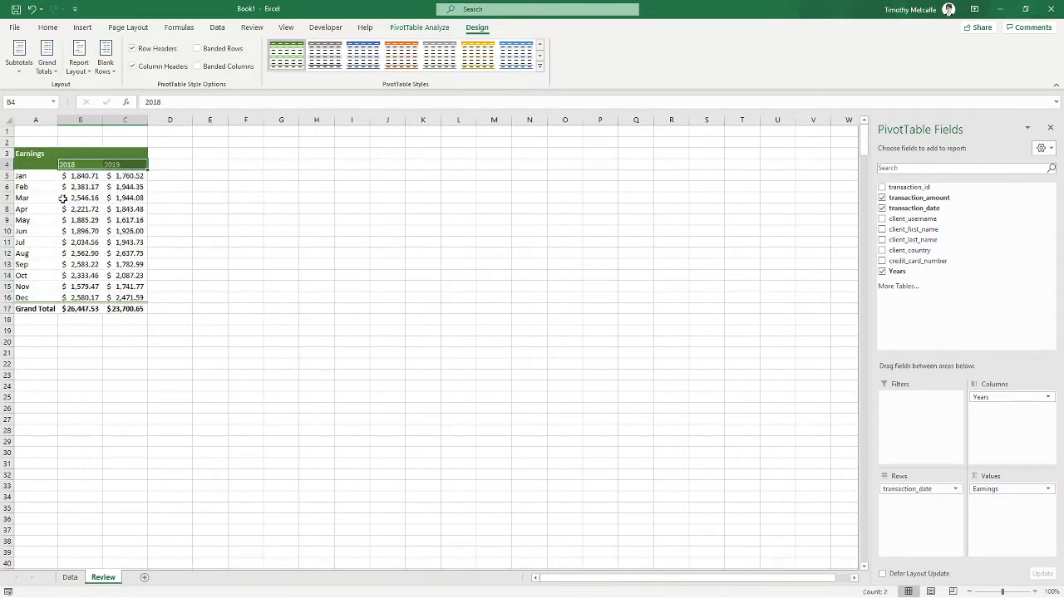
pyautogui.moveTo(44, 176); pyautogui.dragTo(138, 309)
pyautogui.click(101, 220)
pyautogui.click(121, 275)
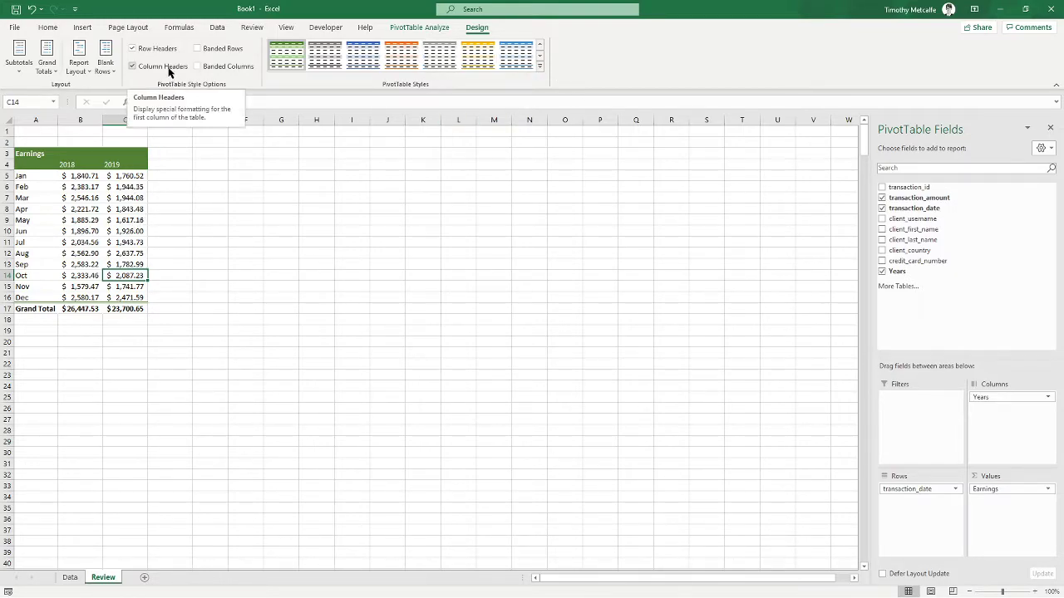
# Step: Turn on banded rows for the PivotTable and try banded columns, leaving banded columns off
pyautogui.click(221, 48)
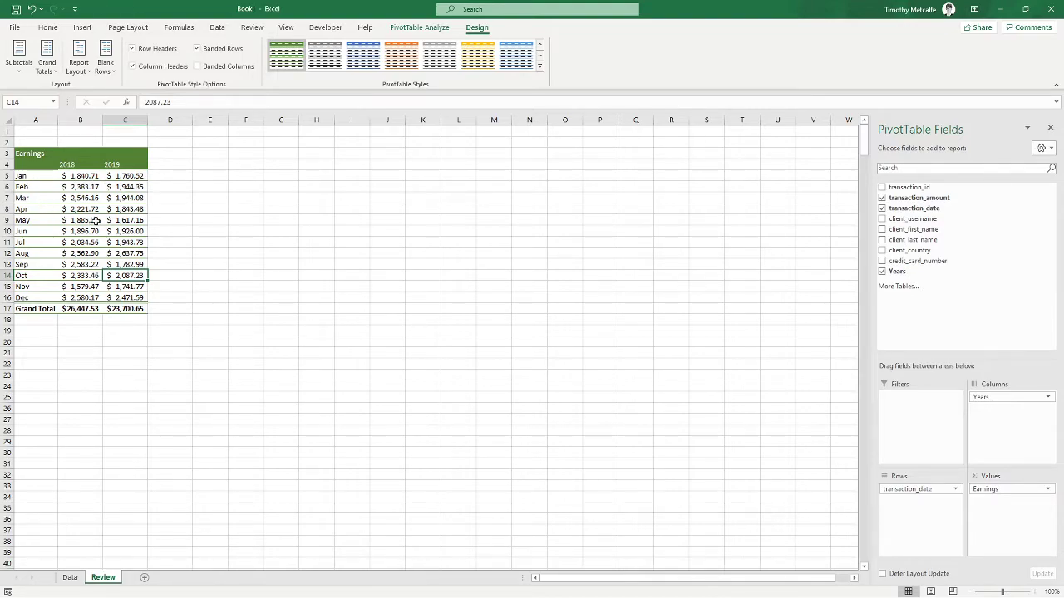
pyautogui.click(214, 67)
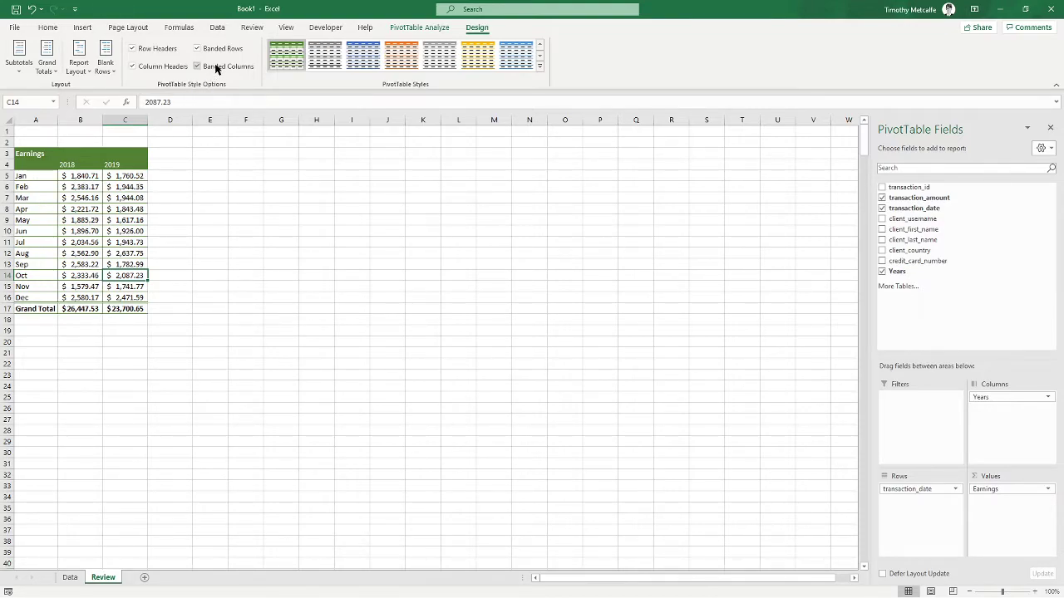
pyautogui.click(215, 68)
pyautogui.click(215, 67)
pyautogui.click(215, 67)
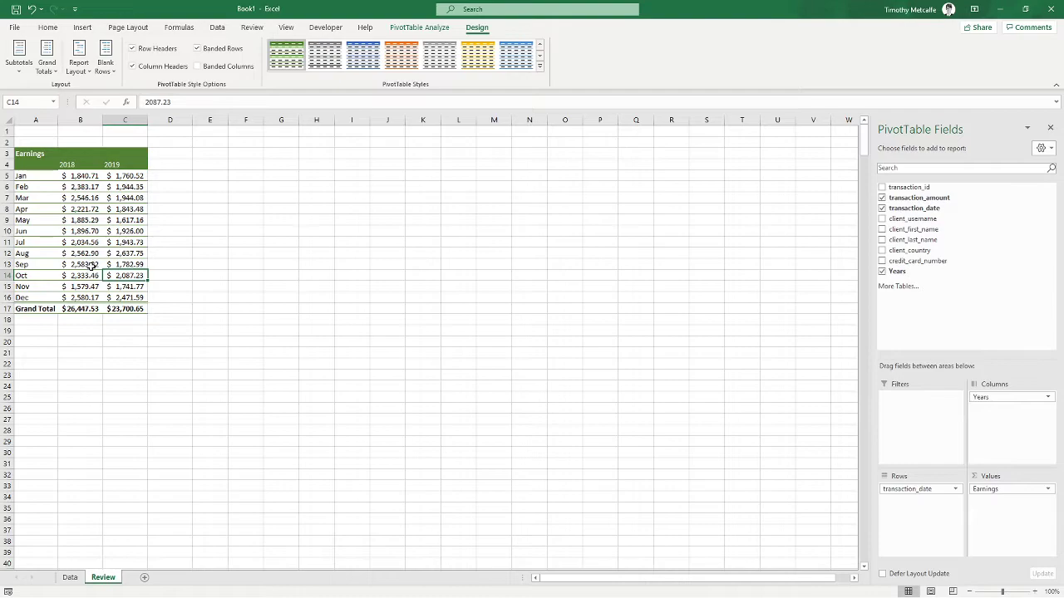
# Step: Try the PivotTable style without column headers and without row headers, restoring each option
pyautogui.click(165, 73)
pyautogui.click(165, 68)
pyautogui.click(169, 47)
pyautogui.click(169, 48)
# Step: Look over the banded monthly earnings from January to December for 2018 and 2019
pyautogui.moveTo(84, 238)
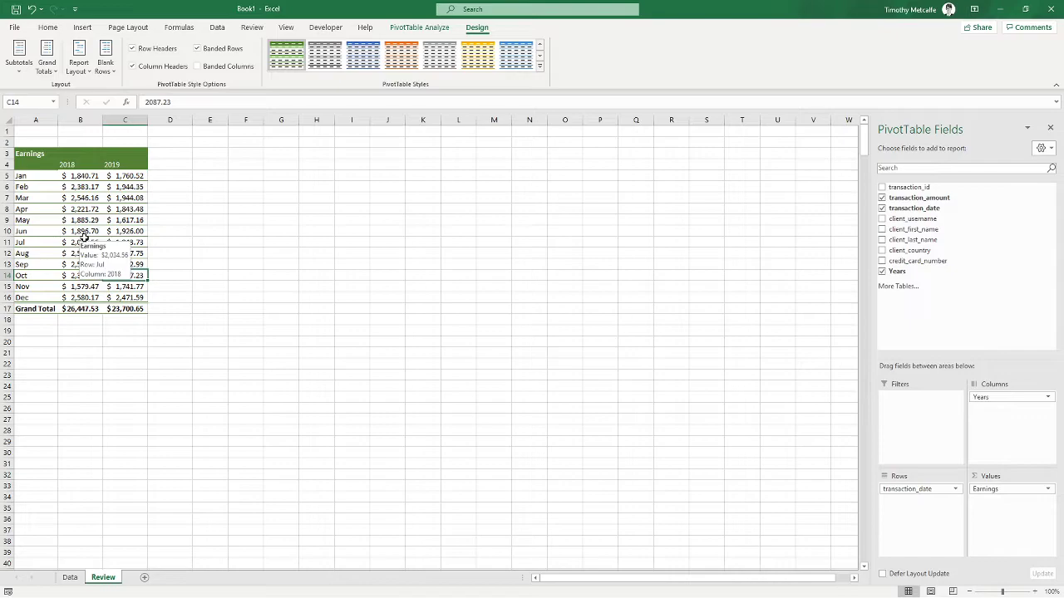
pyautogui.moveTo(83, 176); pyautogui.dragTo(125, 298)
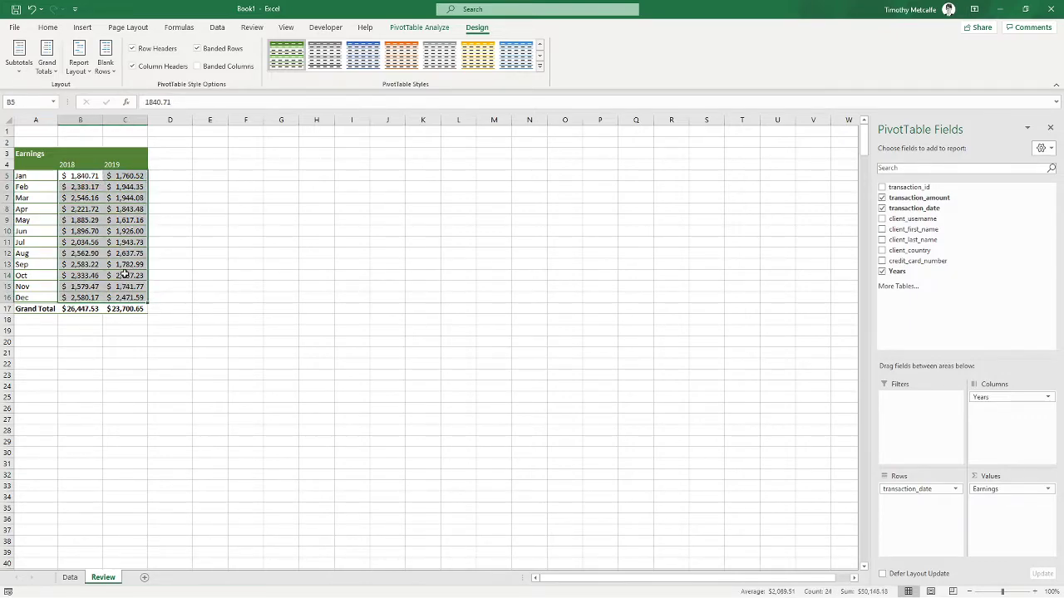
pyautogui.click(125, 220)
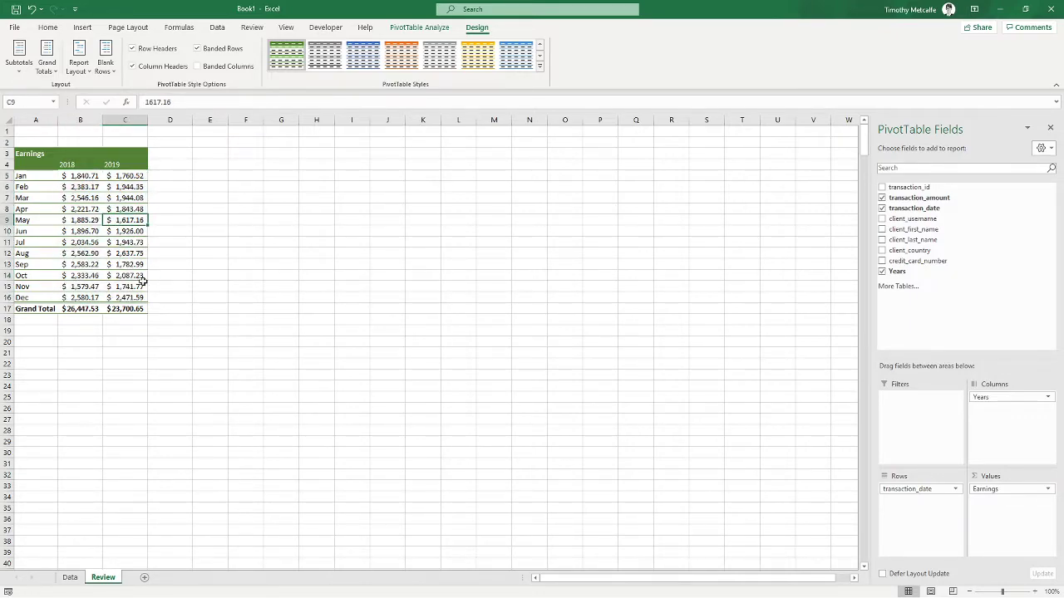
pyautogui.moveTo(84, 221); pyautogui.dragTo(125, 266)
pyautogui.click(106, 233)
pyautogui.click(97, 176)
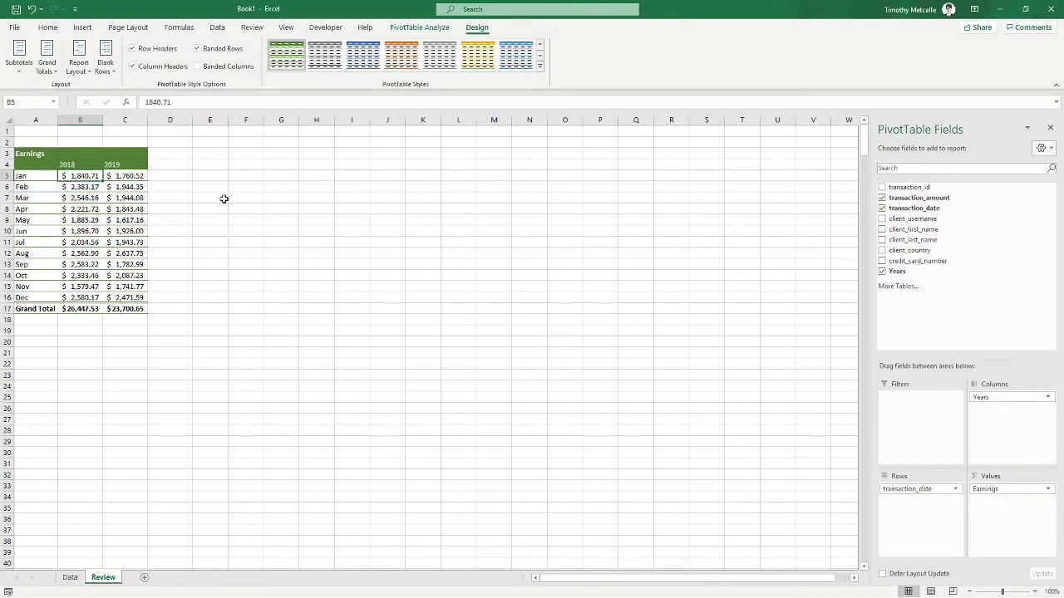
# Step: Insert a clustered column PivotChart of the monthly earnings and place it beside the PivotTable at the top of the sheet
pyautogui.click(414, 27)
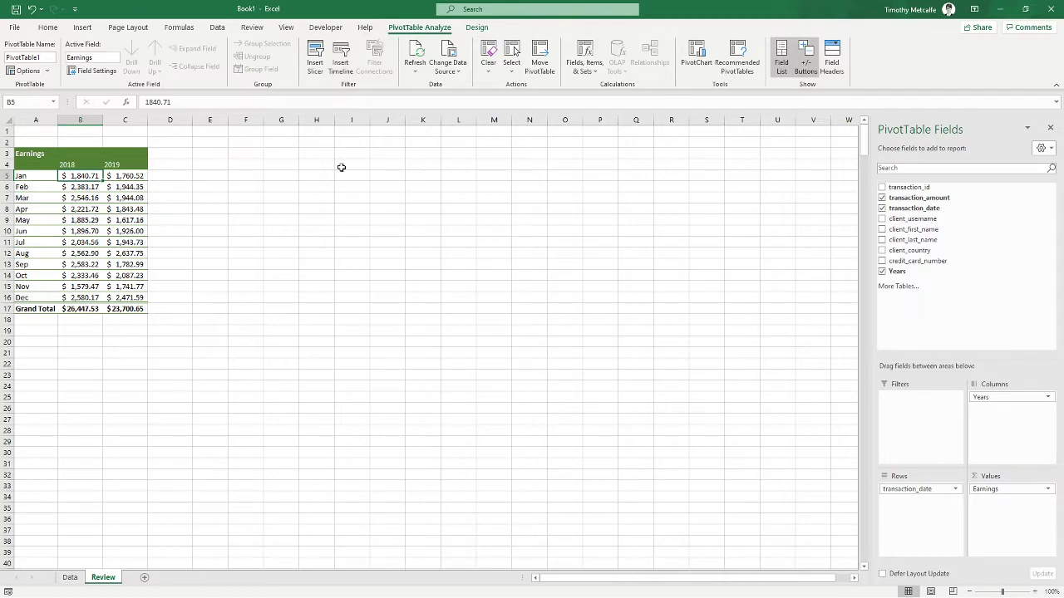
pyautogui.click(693, 64)
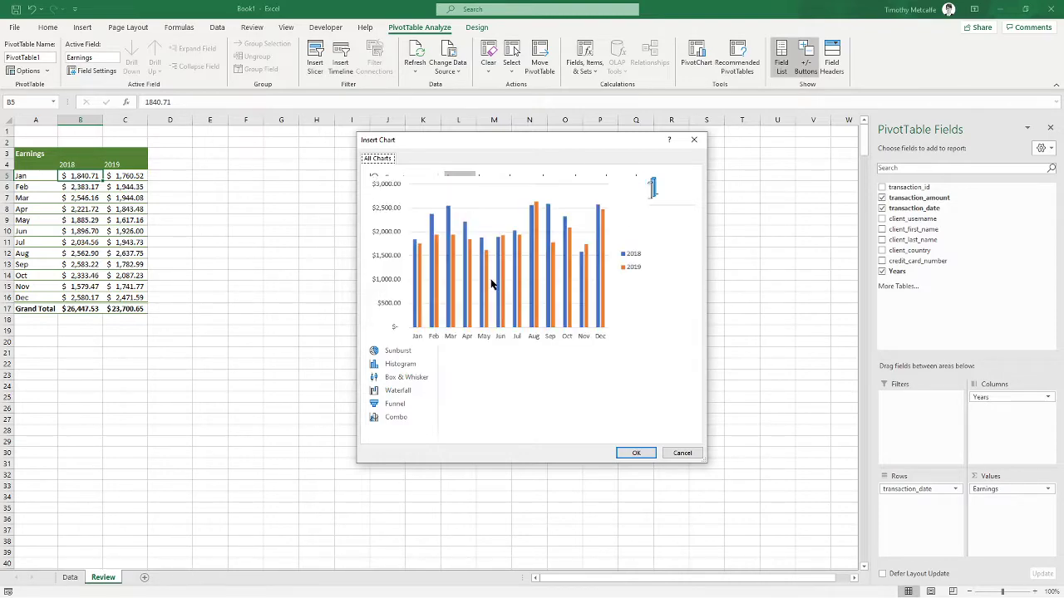
pyautogui.click(632, 452)
pyautogui.moveTo(428, 276); pyautogui.dragTo(301, 135)
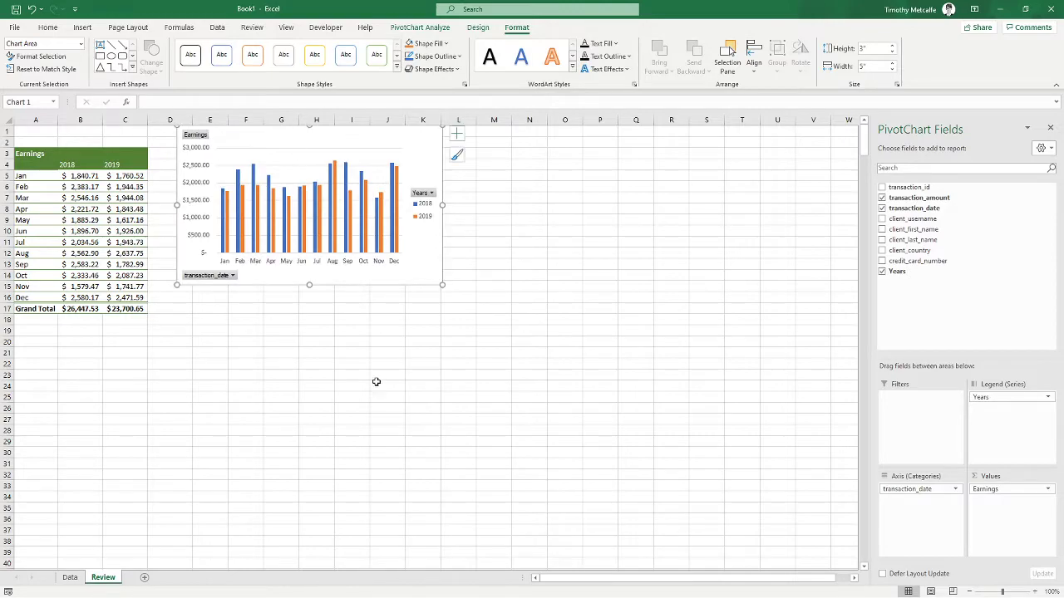
pyautogui.click(375, 382)
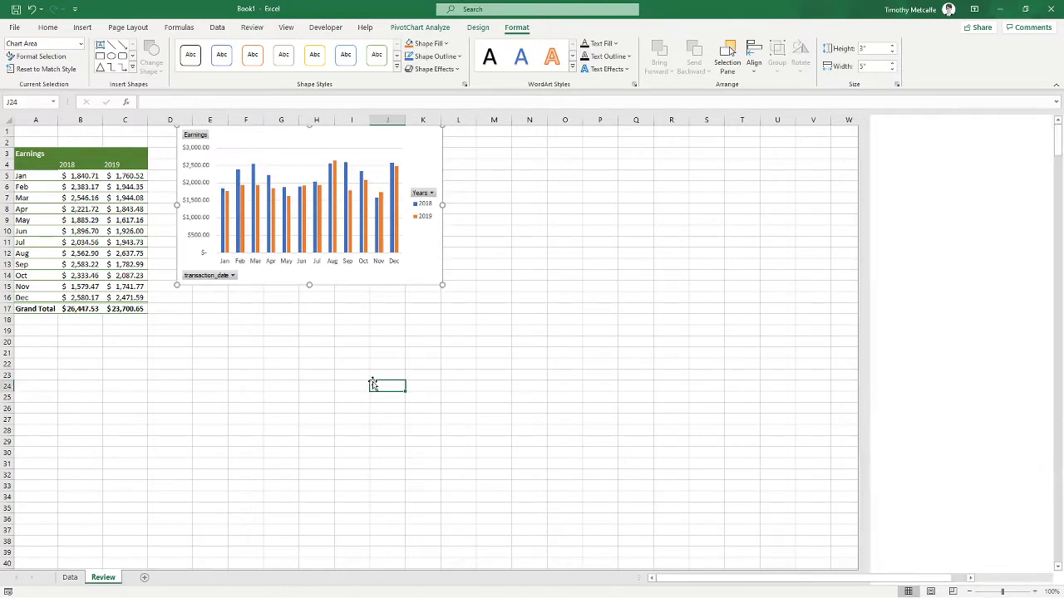
# Step: Insert a line PivotChart from the same PivotTable and place it directly below the column chart
pyautogui.click(94, 242)
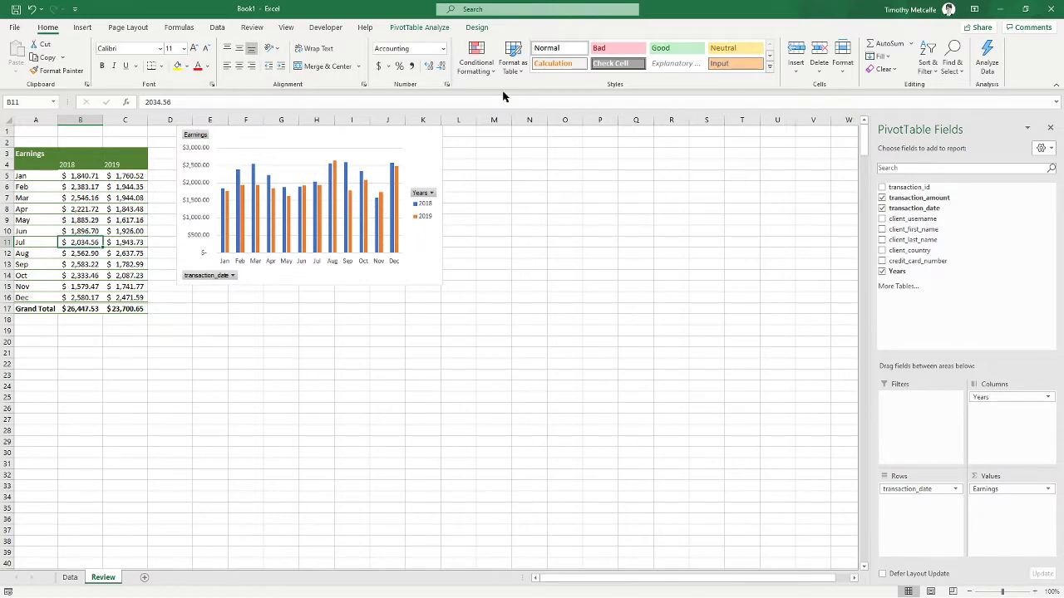
pyautogui.click(426, 27)
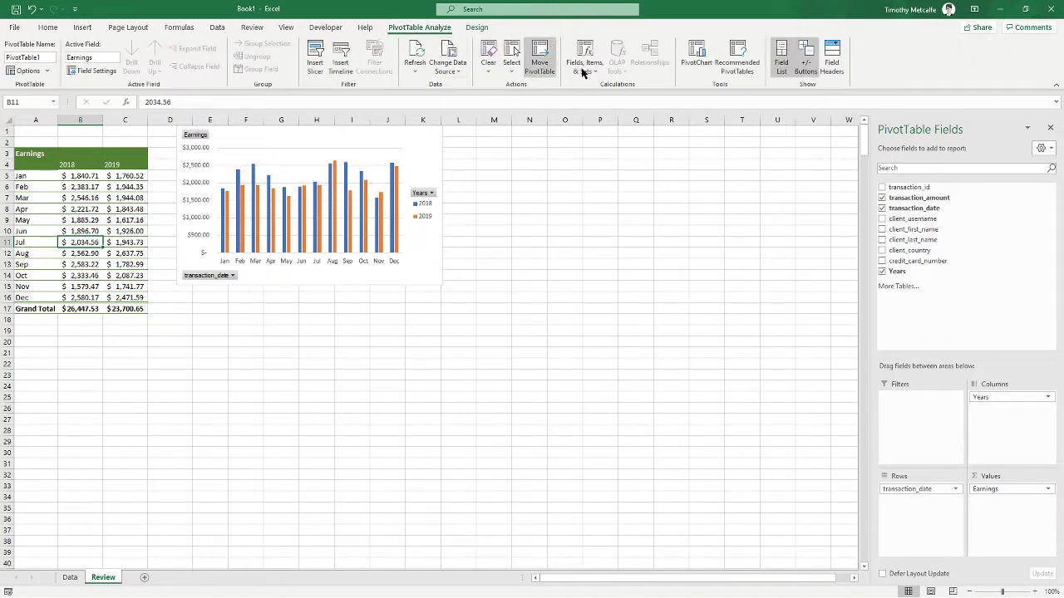
pyautogui.click(703, 65)
pyautogui.click(390, 218)
pyautogui.click(638, 453)
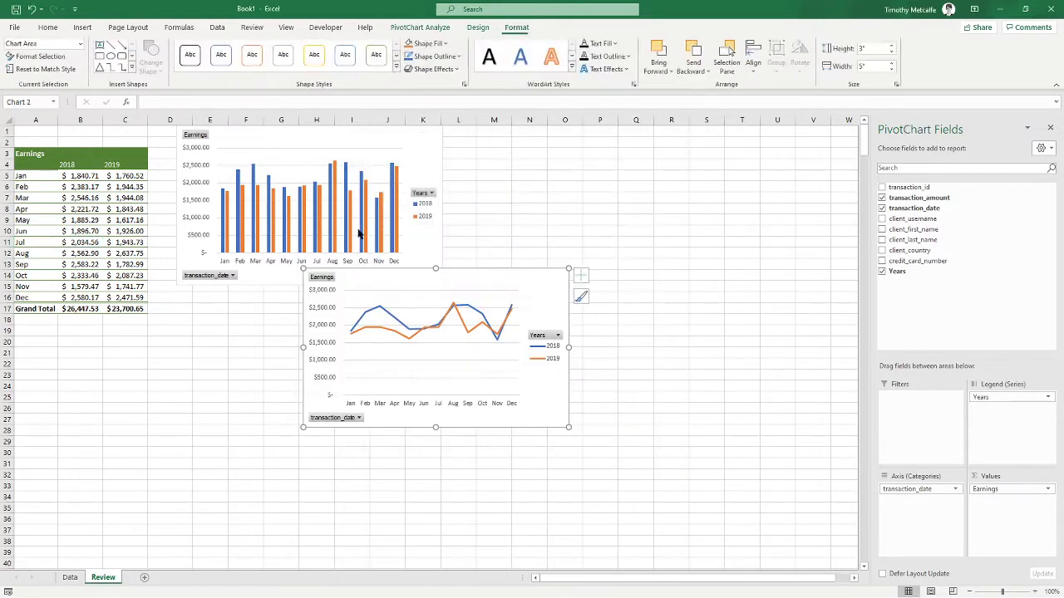
pyautogui.moveTo(413, 291); pyautogui.dragTo(290, 311)
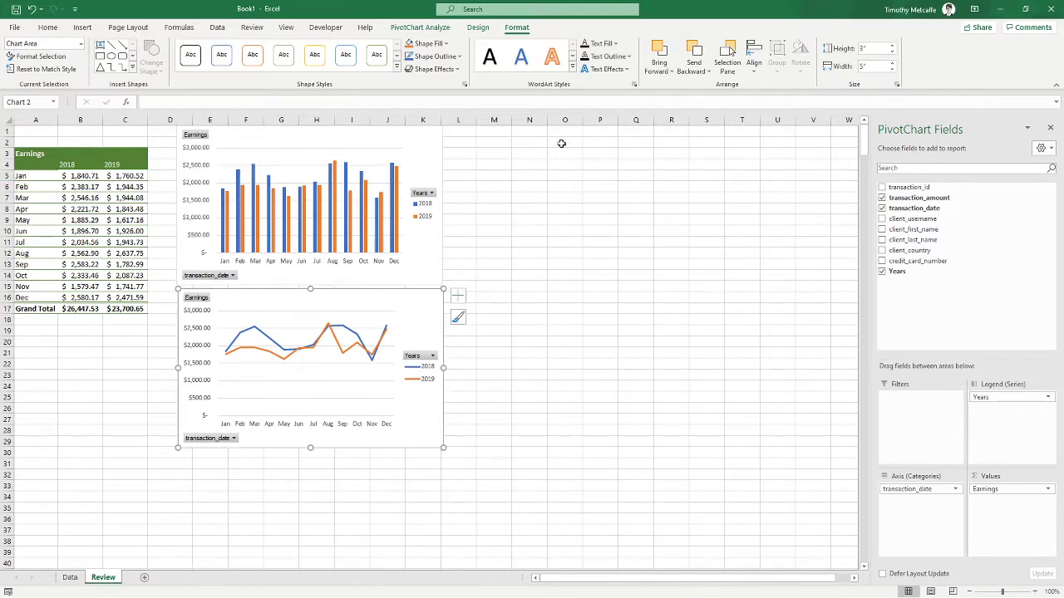
# Step: Preview the Bar, Area, X Y (Scatter), Pie, Column and Line PivotChart types for the earnings data without inserting another chart
pyautogui.click(106, 200)
pyautogui.click(697, 58)
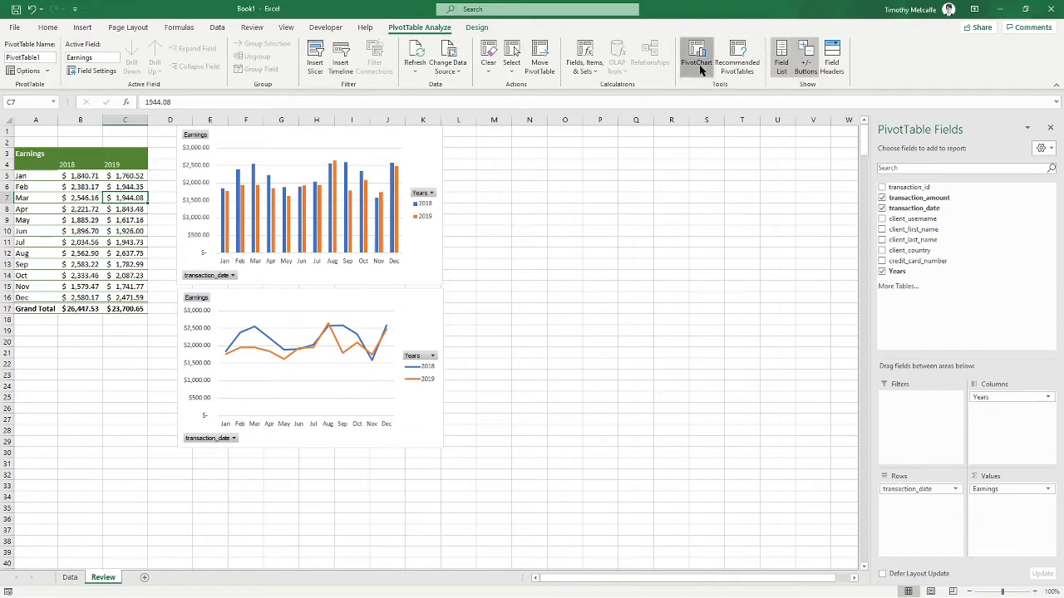
pyautogui.click(397, 243)
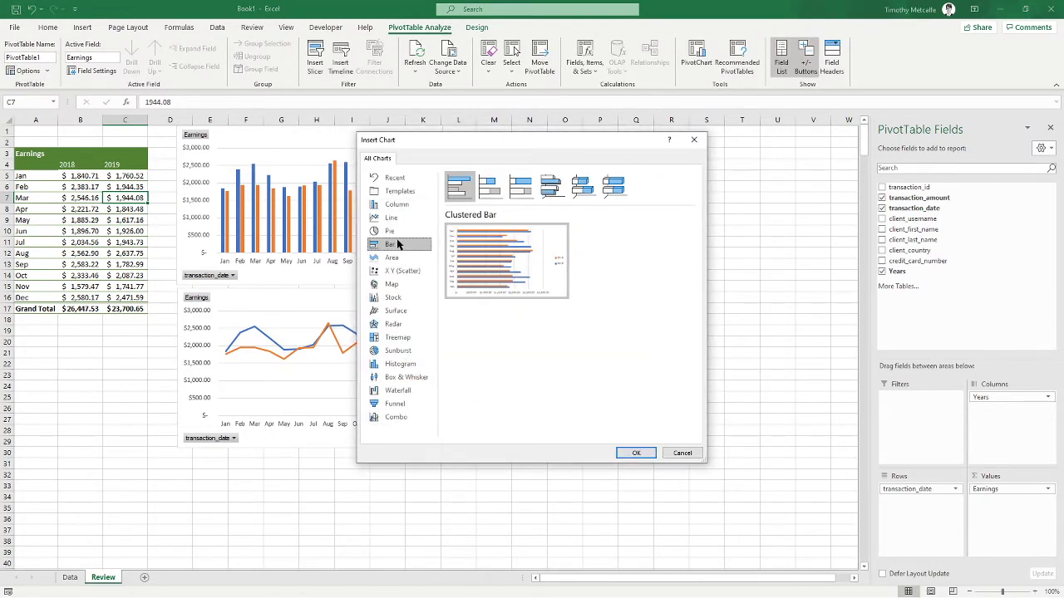
pyautogui.click(403, 258)
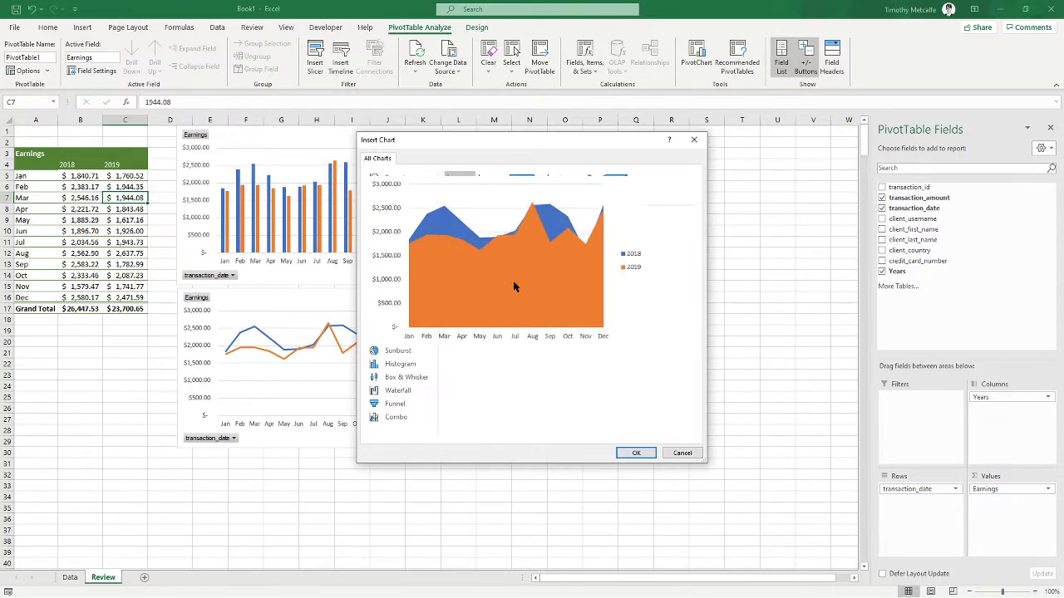
pyautogui.click(403, 271)
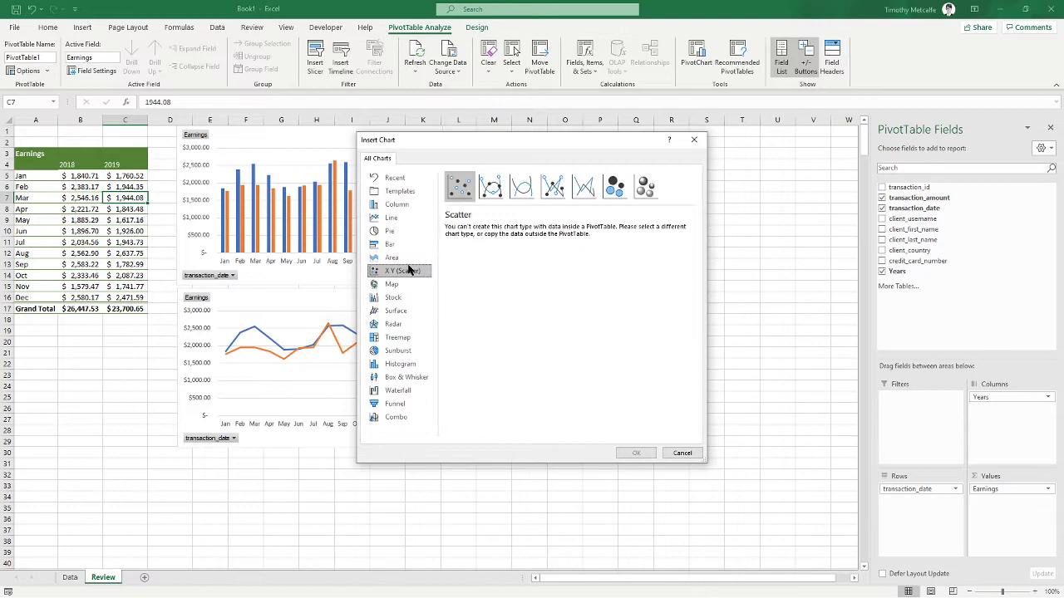
pyautogui.click(406, 246)
pyautogui.click(395, 232)
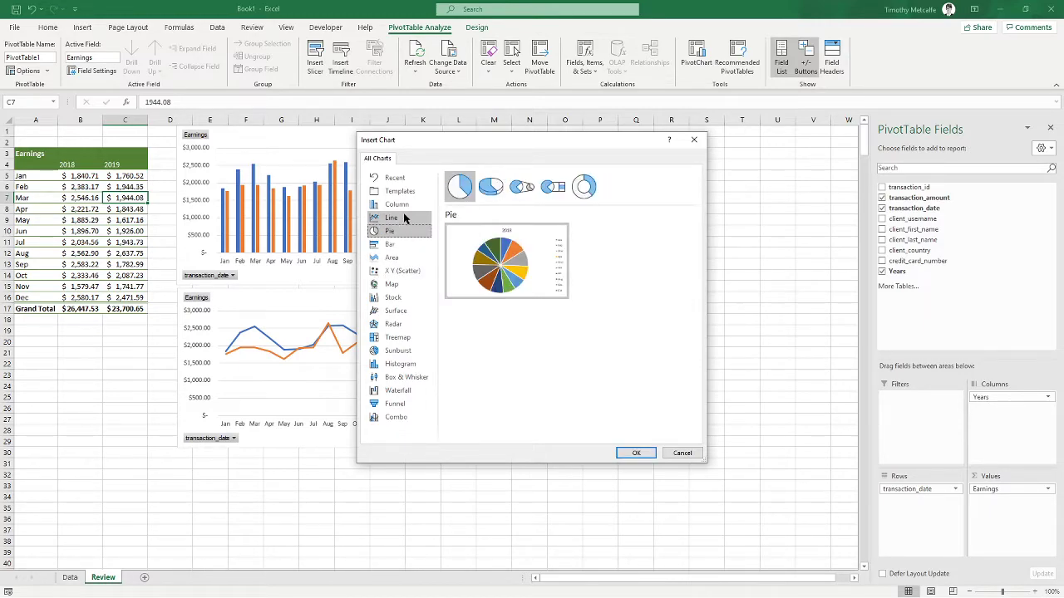
pyautogui.click(403, 205)
pyautogui.click(416, 220)
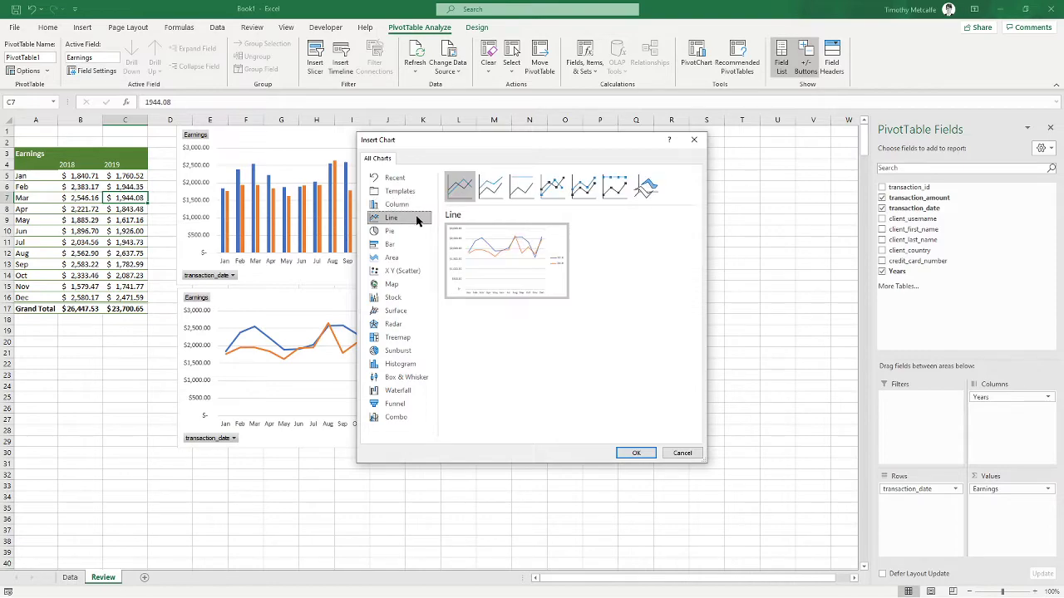
pyautogui.click(684, 453)
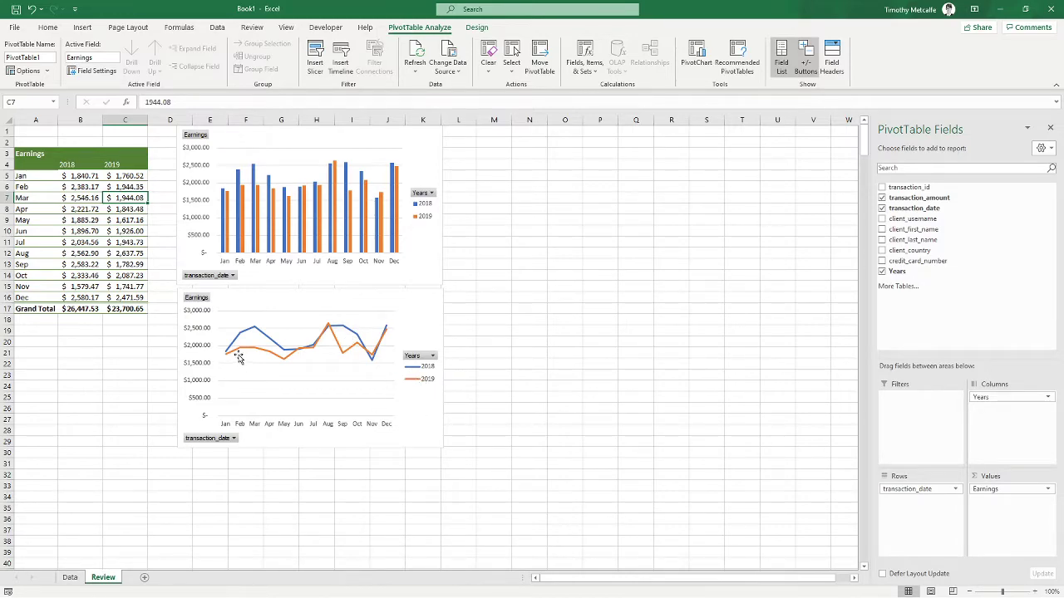
# Step: Rename the transaction_date axis field of the line PivotChart to Month in its field settings
pyautogui.click(233, 439)
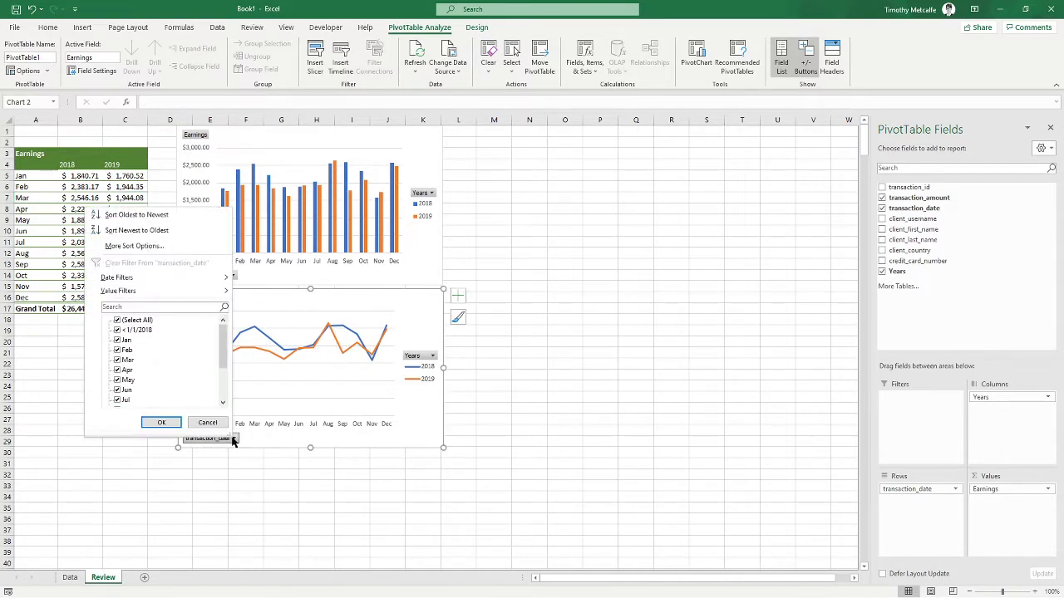
pyautogui.click(281, 441)
pyautogui.rightClick(221, 440)
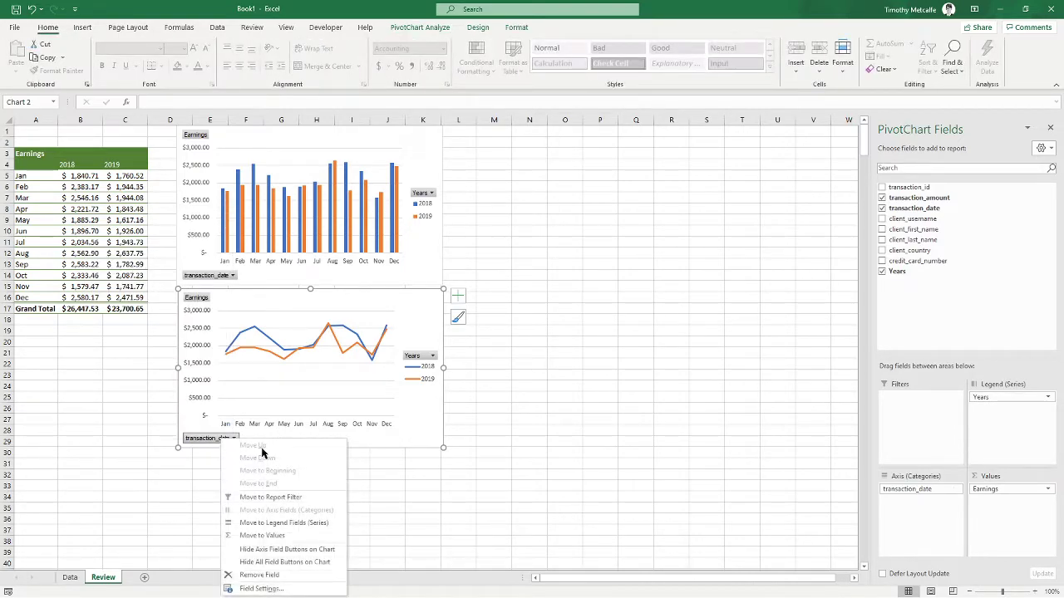
pyautogui.click(277, 591)
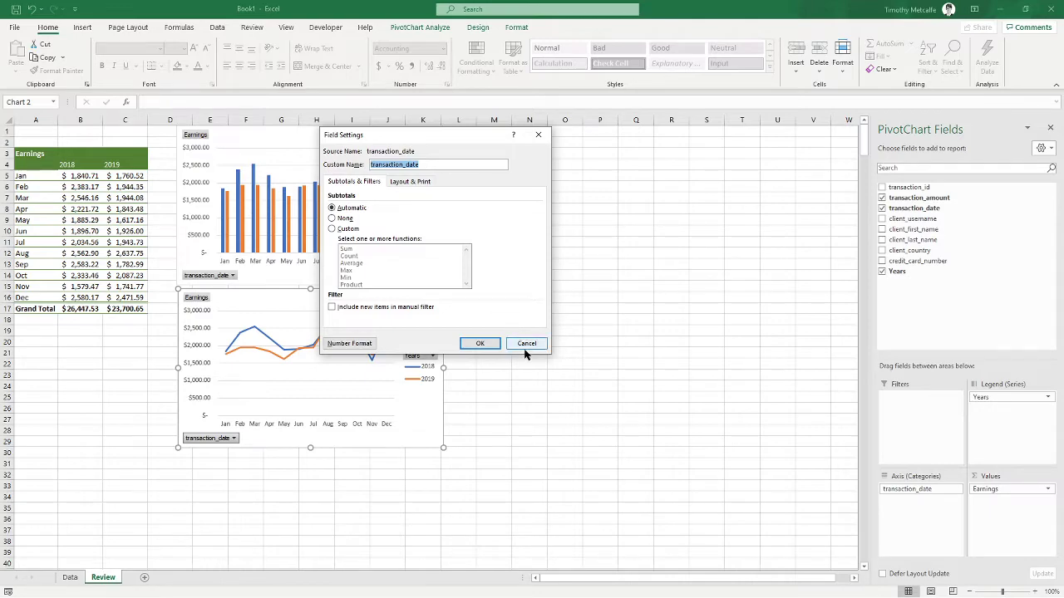
pyautogui.write('Year')
pyautogui.hotkey('ctrl', 'a')
pyautogui.click(480, 344)
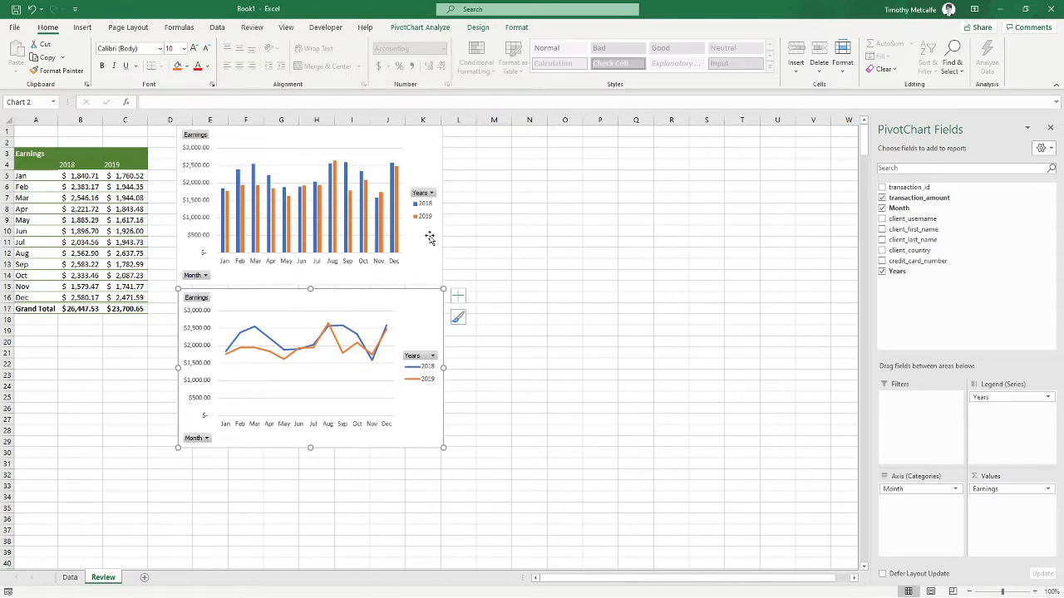
pyautogui.click(546, 302)
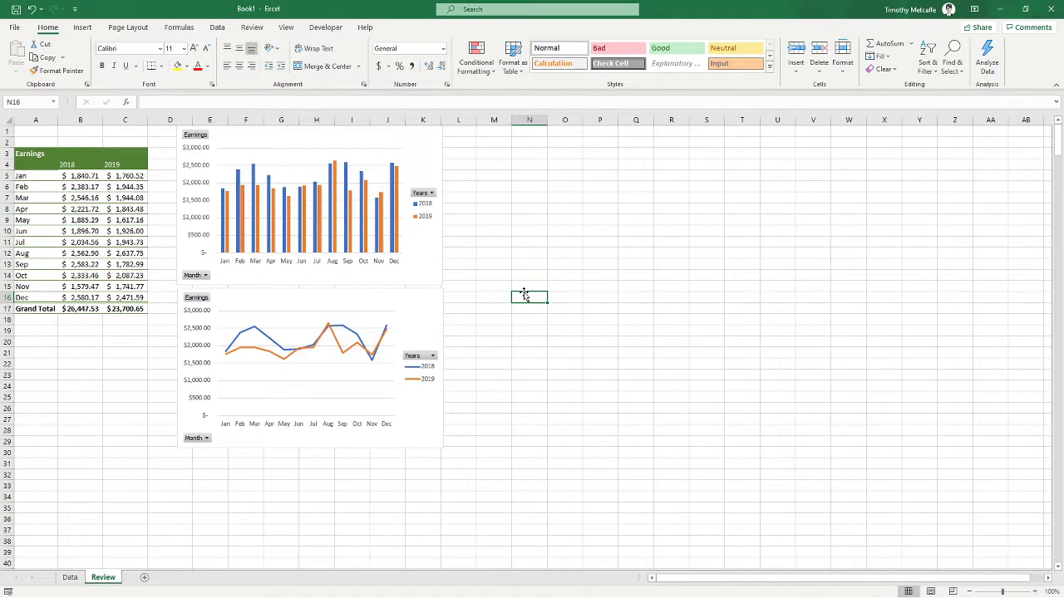
# Step: Review the PivotTable from the year headers to the Grand Total row alongside the two charts
pyautogui.click(89, 207)
pyautogui.moveTo(43, 160); pyautogui.dragTo(133, 309)
pyautogui.click(124, 231)
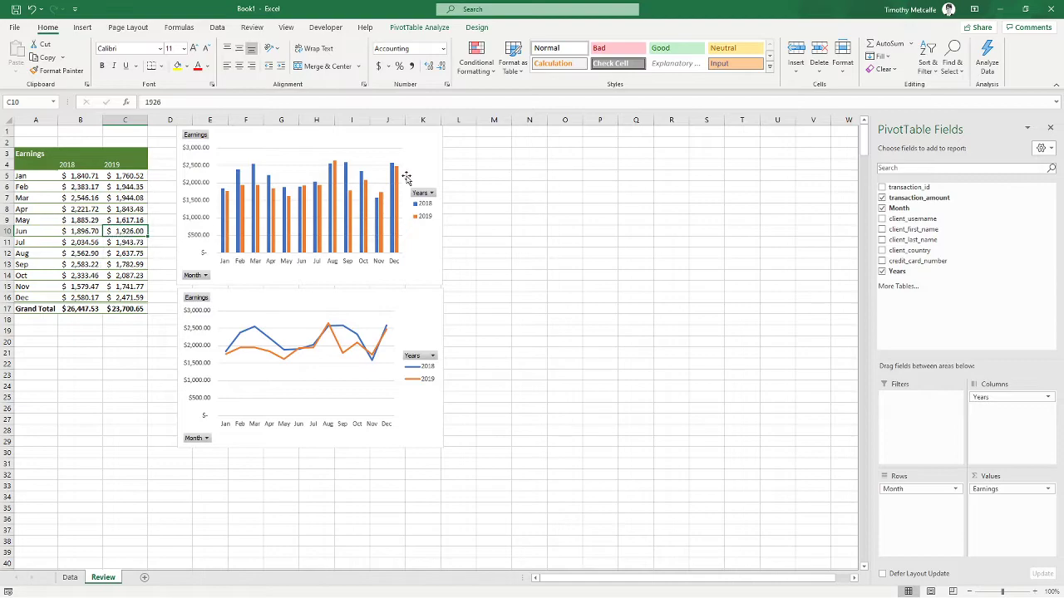